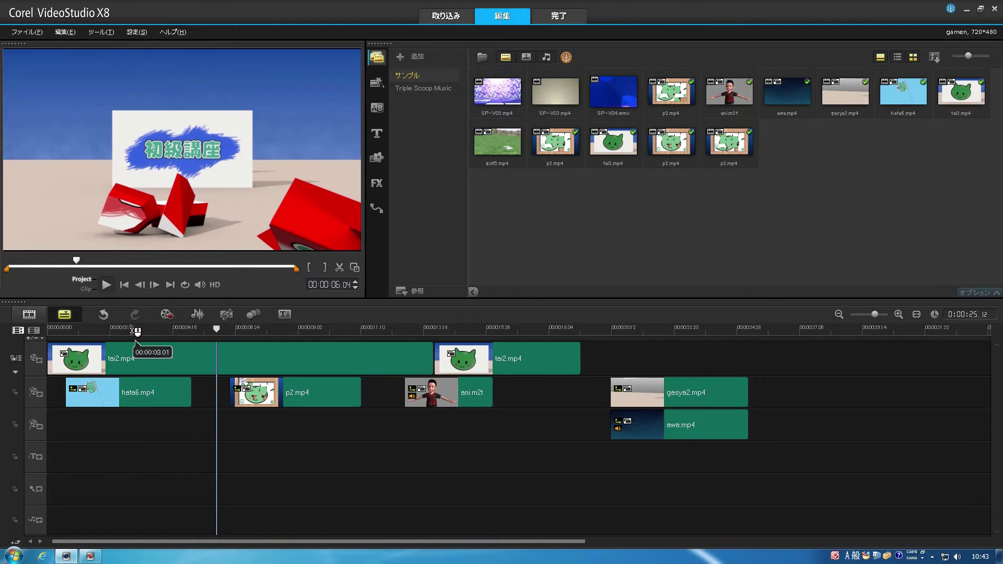
Bring the project playhead to 00:00:02.01 and select the hata6.mp4 clip on the first overlay track.
left_click_drag(137, 332, 59, 339)
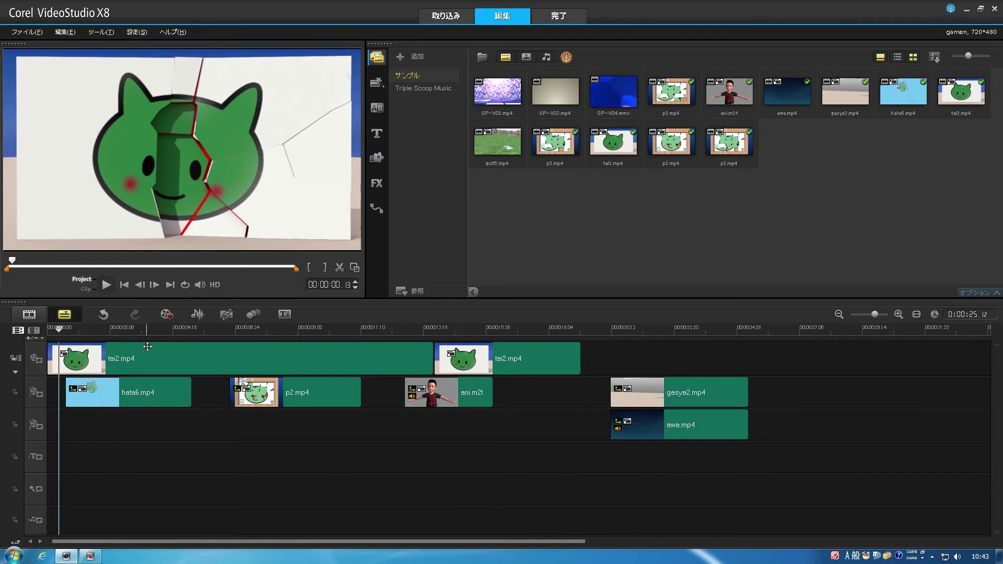
left_click(176, 362)
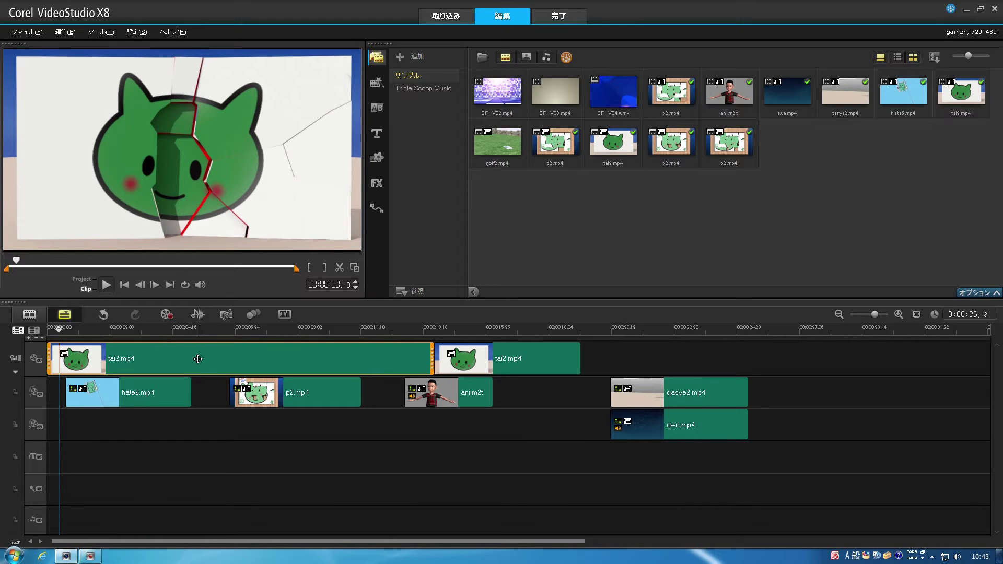
left_click_drag(67, 330, 103, 340)
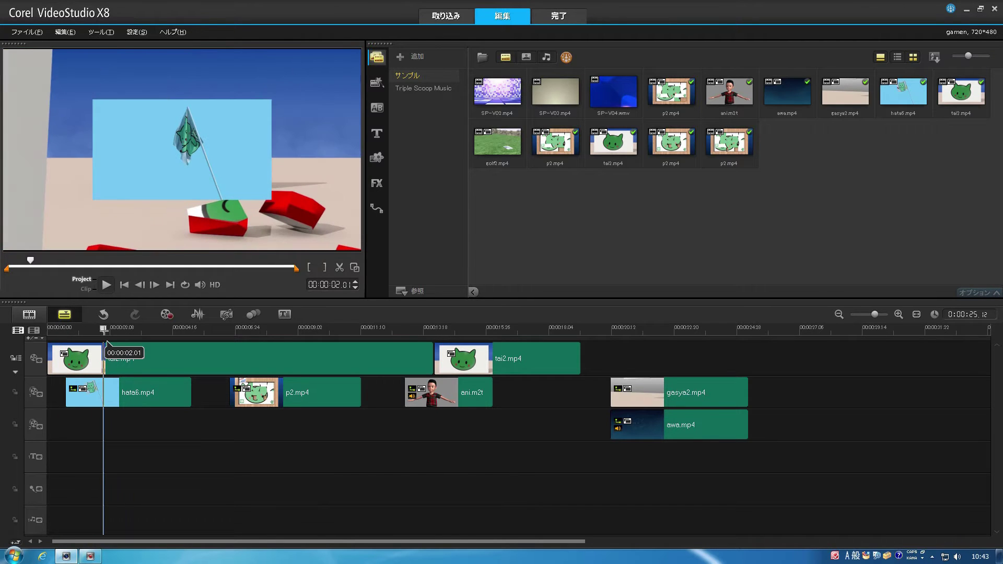
left_click(144, 396)
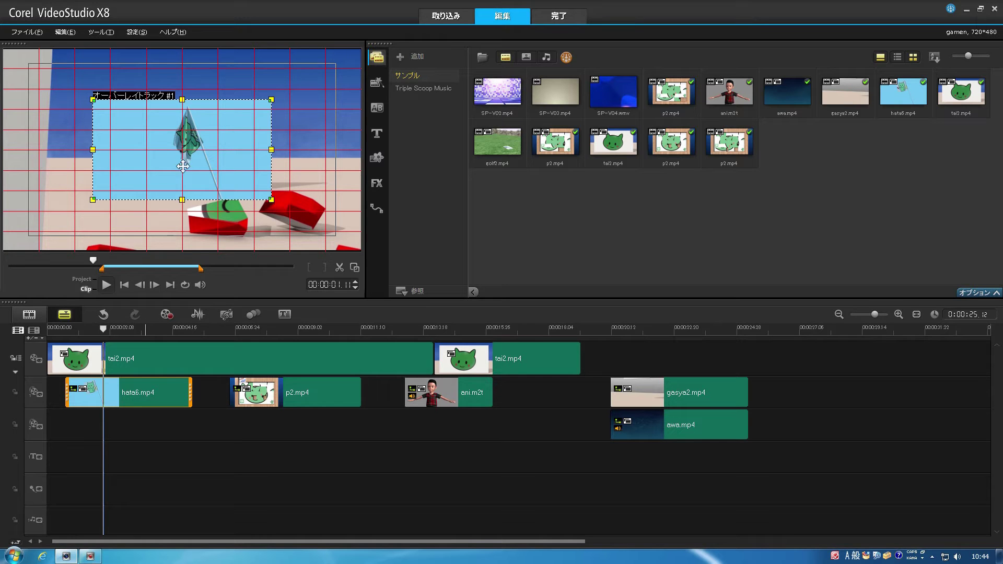
Try moving the hata6.mp4 overlay to the frame's upper-left area and distorting its upper-right corner, undo both, and recentre it.
left_click_drag(181, 163, 153, 112)
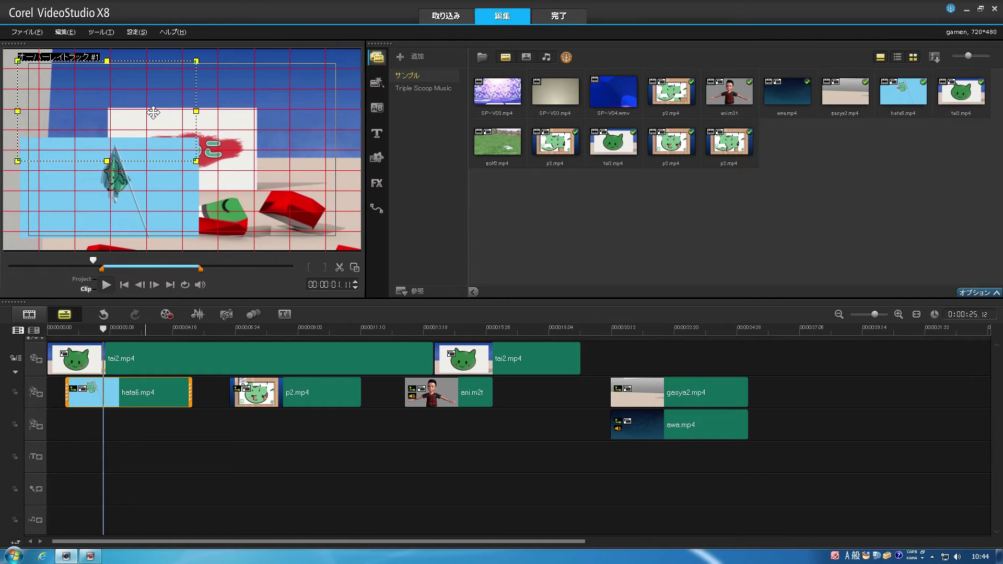
left_click_drag(154, 112, 153, 112)
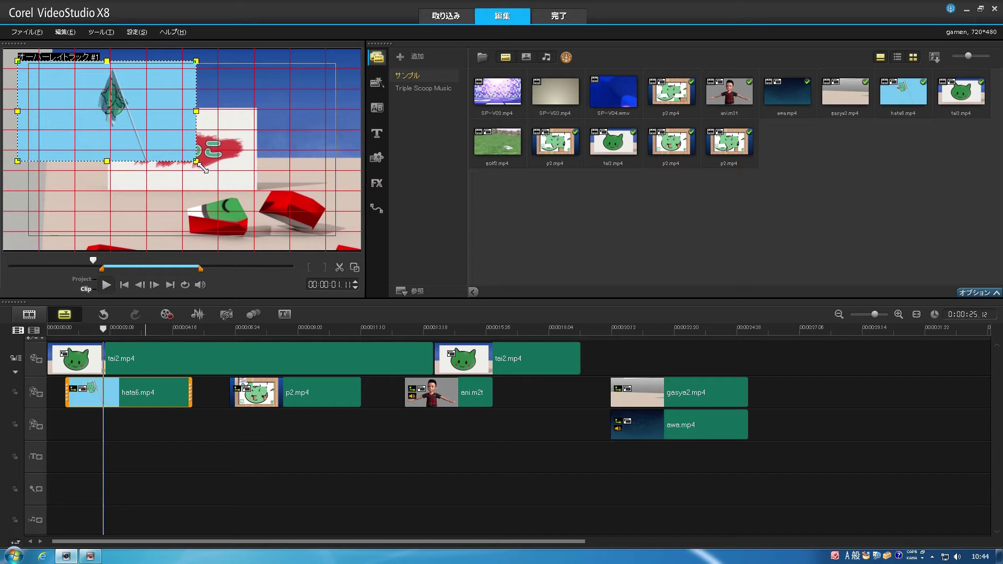
left_click_drag(203, 168, 180, 167)
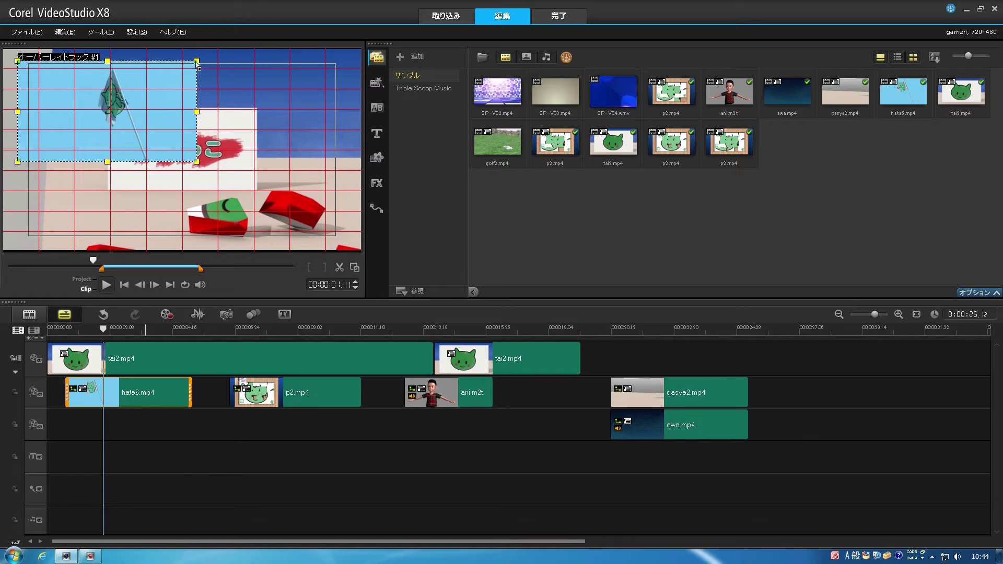
left_click_drag(197, 64, 161, 98)
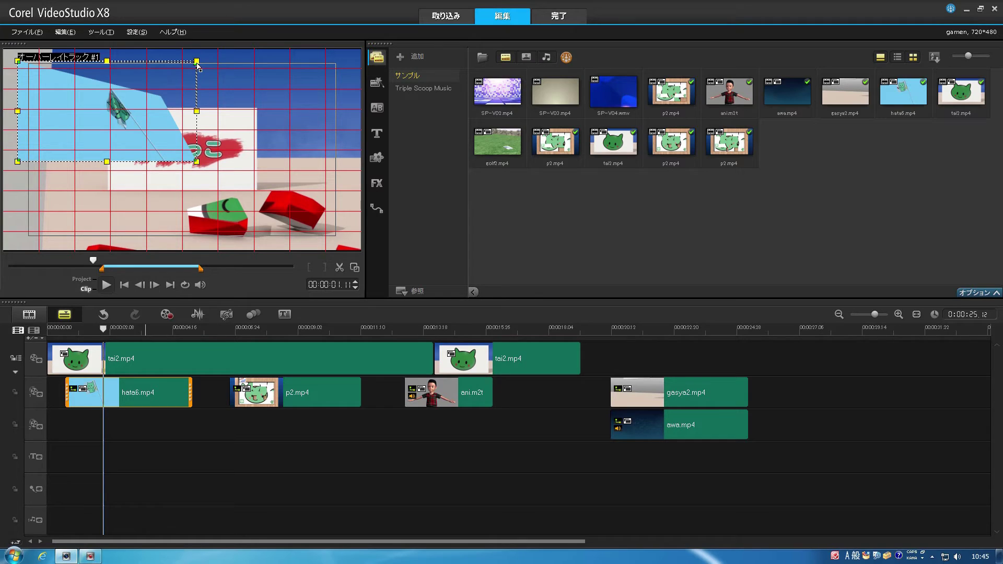
key("ctrl+z")
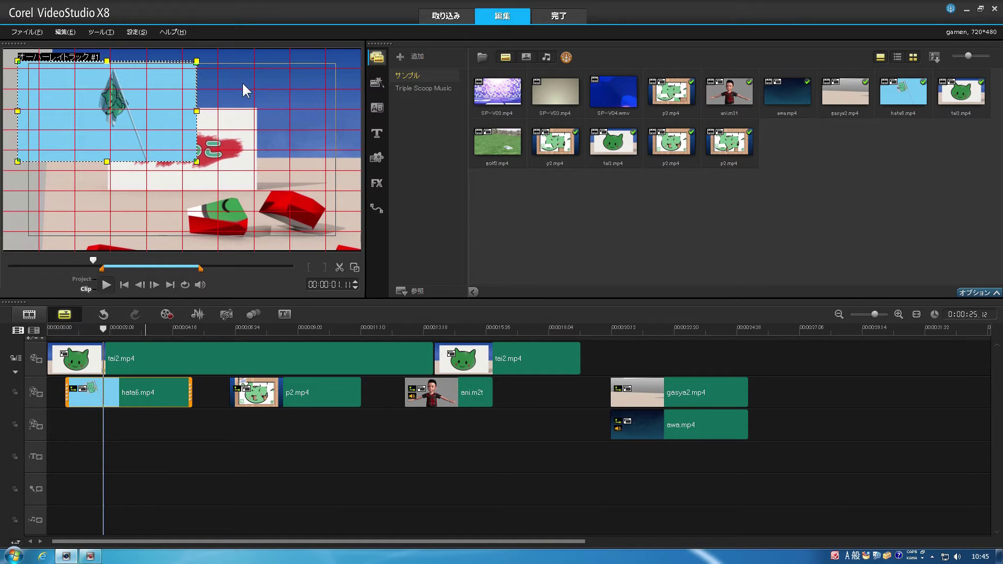
key("ctrl+z")
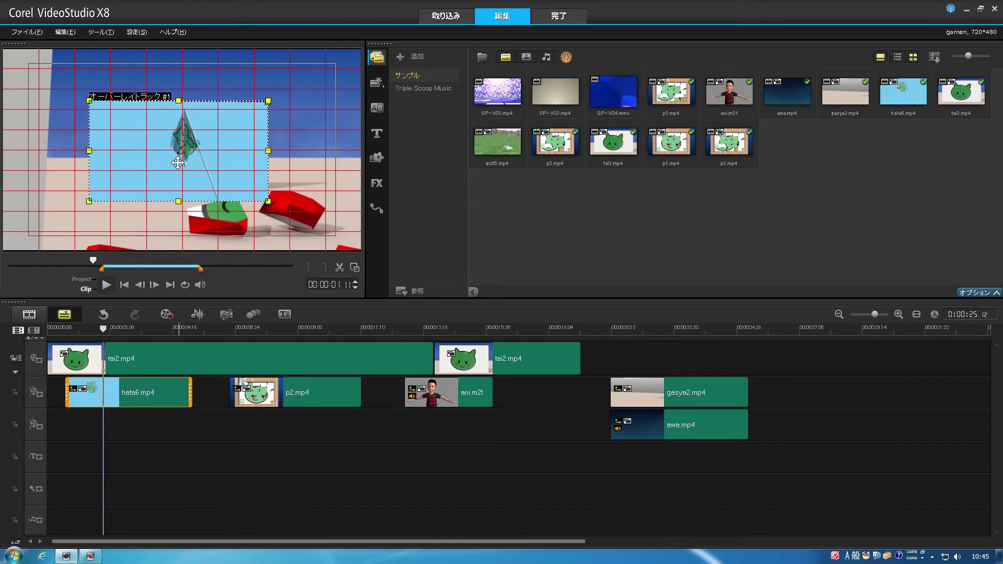
mouse_move(178, 162)
left_mouse_down()
mouse_move(183, 130)
mouse_move(251, 131)
mouse_move(134, 132)
mouse_move(201, 138)
mouse_move(184, 162)
left_mouse_up()
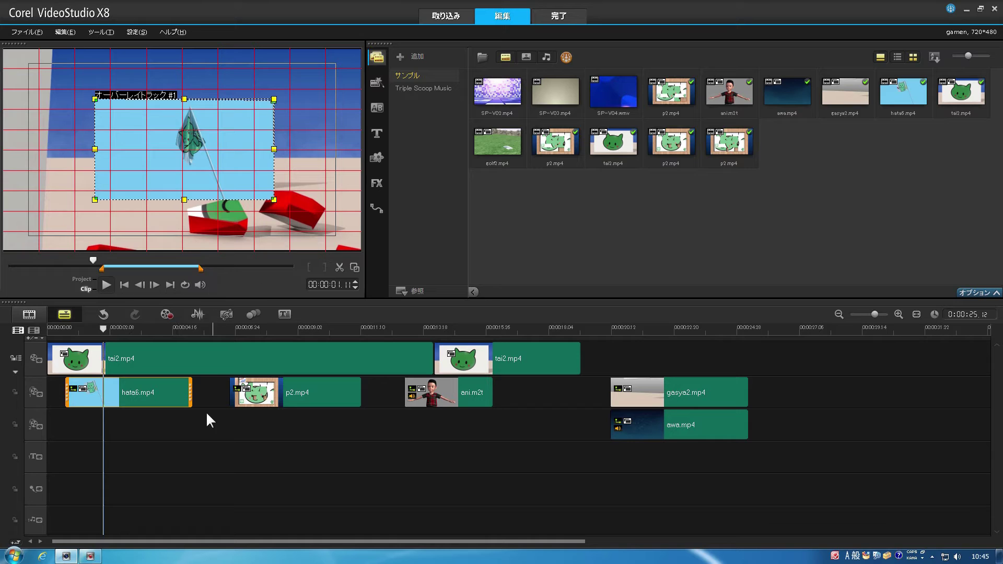
Generate motion for the hata6.mp4 overlay, with start position X -42, Y 40 and end position X 43, Y -39.
right_click(150, 402)
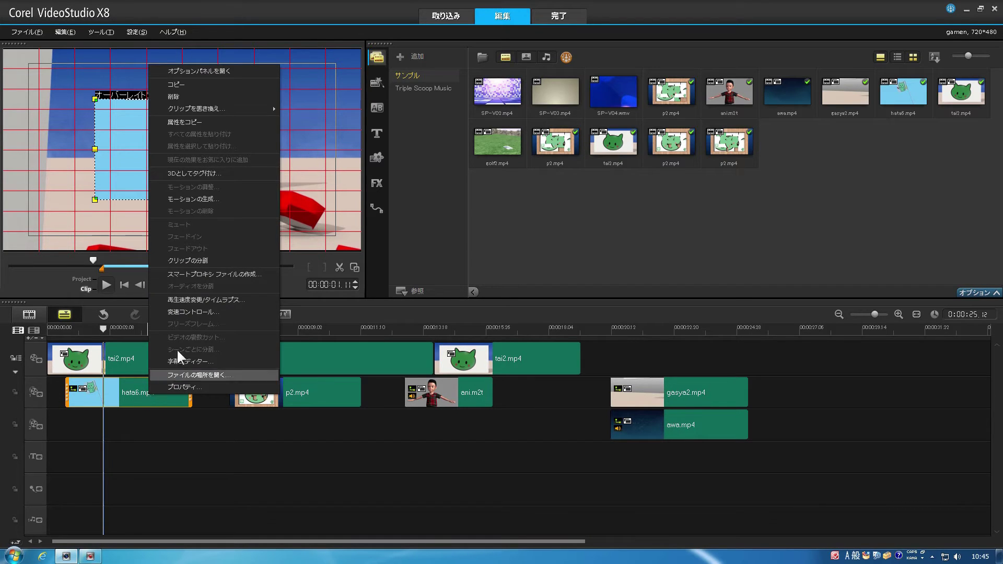
left_click(198, 199)
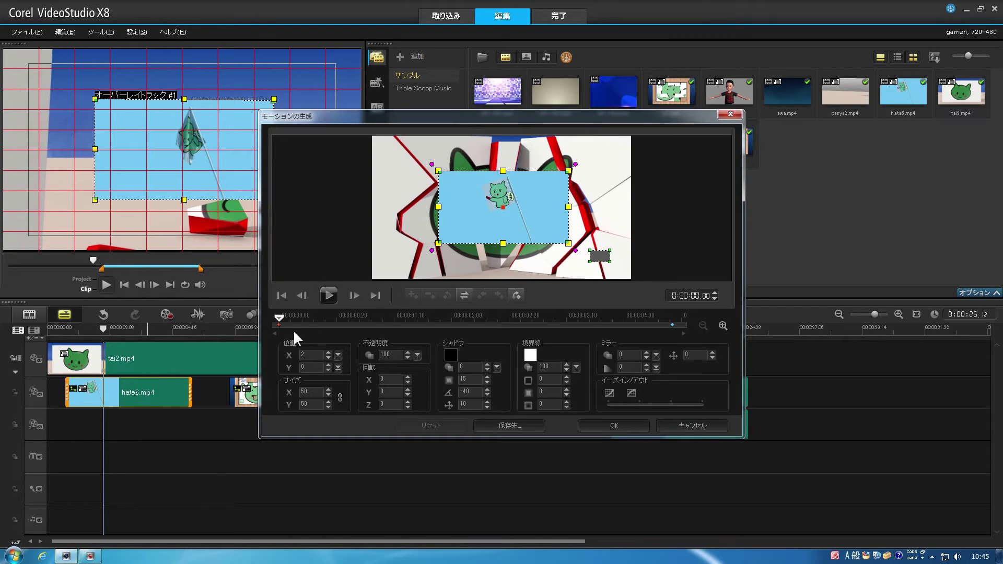
left_click(673, 324)
left_click(279, 324)
left_click_drag(516, 225, 460, 197)
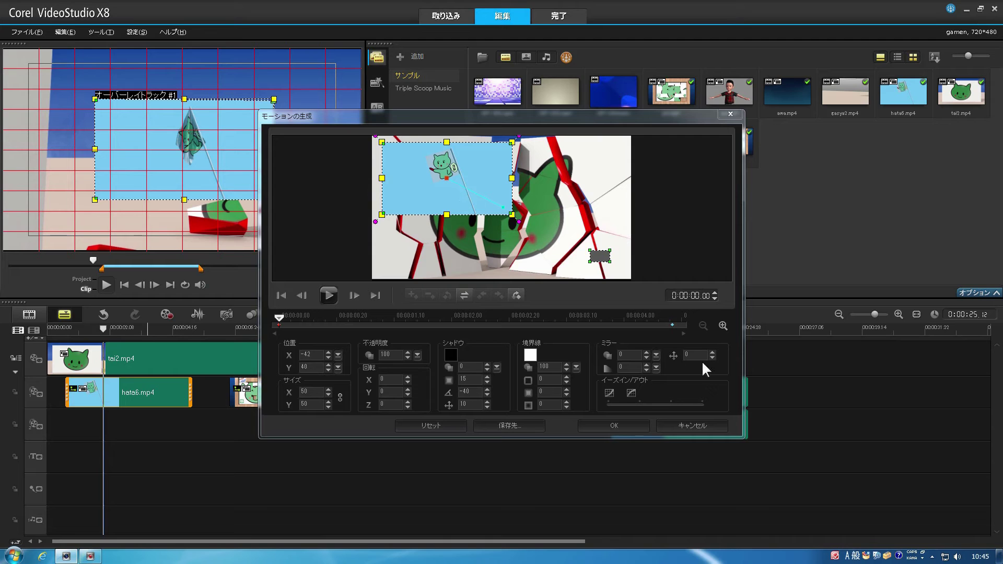
left_click(673, 324)
left_click_drag(536, 219, 587, 249)
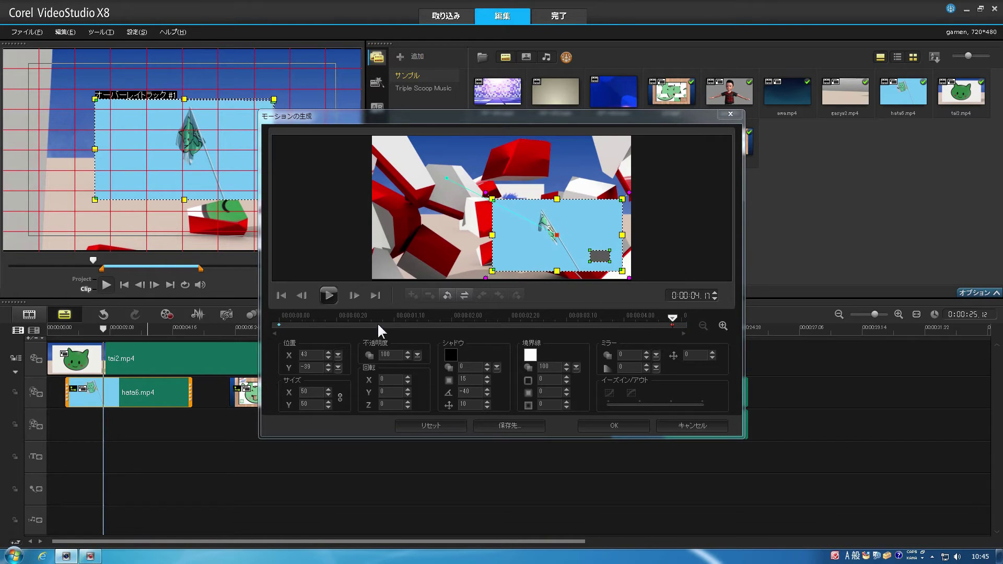
Set the overlay size to 80 at 0:00:02.13 and its position to X 0, Y 61 at 0:00:01.02.
mouse_move(319, 318)
left_mouse_down()
mouse_move(300, 316)
mouse_move(625, 290)
mouse_move(324, 301)
mouse_move(332, 315)
mouse_move(632, 305)
mouse_move(268, 321)
mouse_move(648, 312)
mouse_move(303, 327)
mouse_move(316, 328)
left_mouse_up()
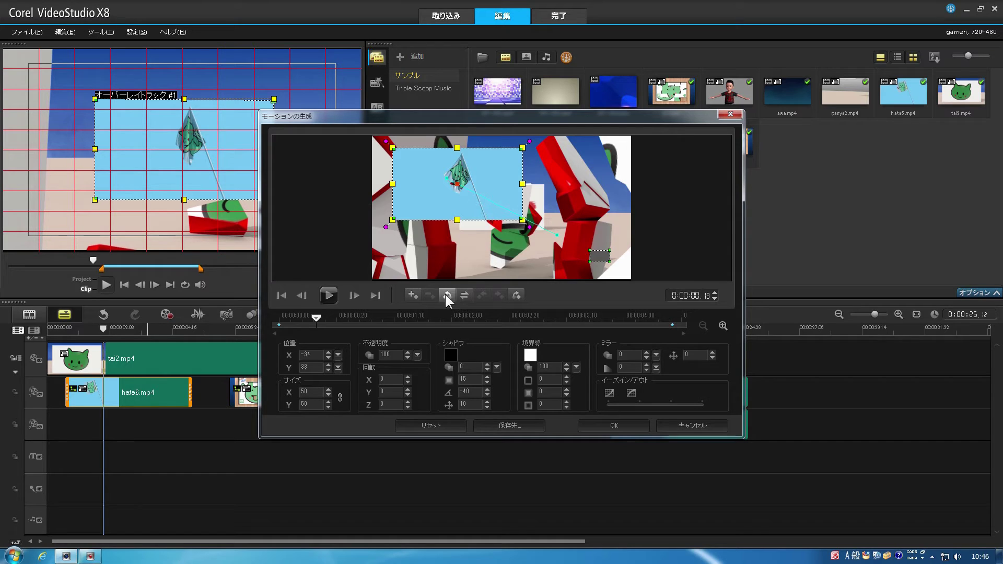
left_click_drag(472, 313, 491, 313)
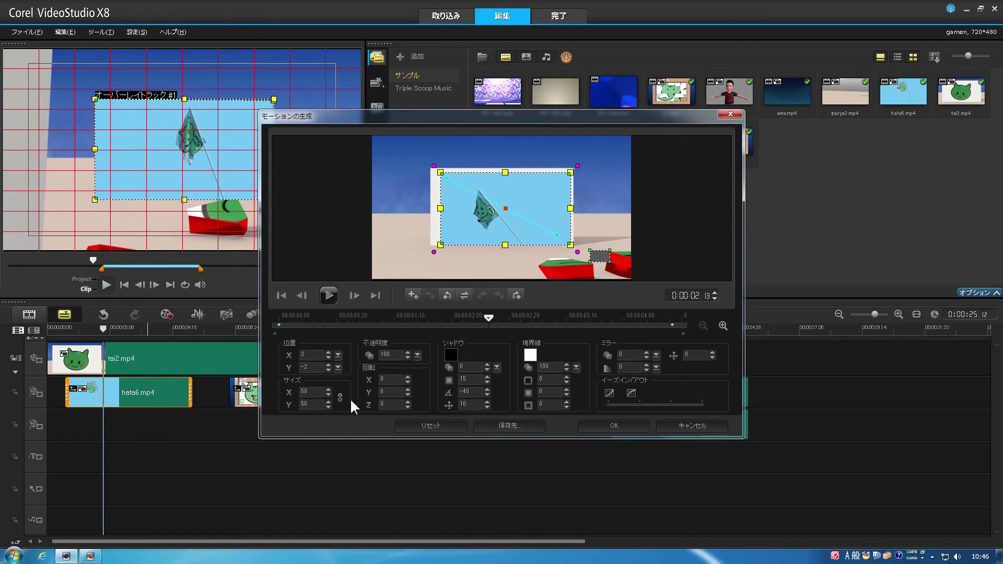
double_click(312, 392)
type("80")
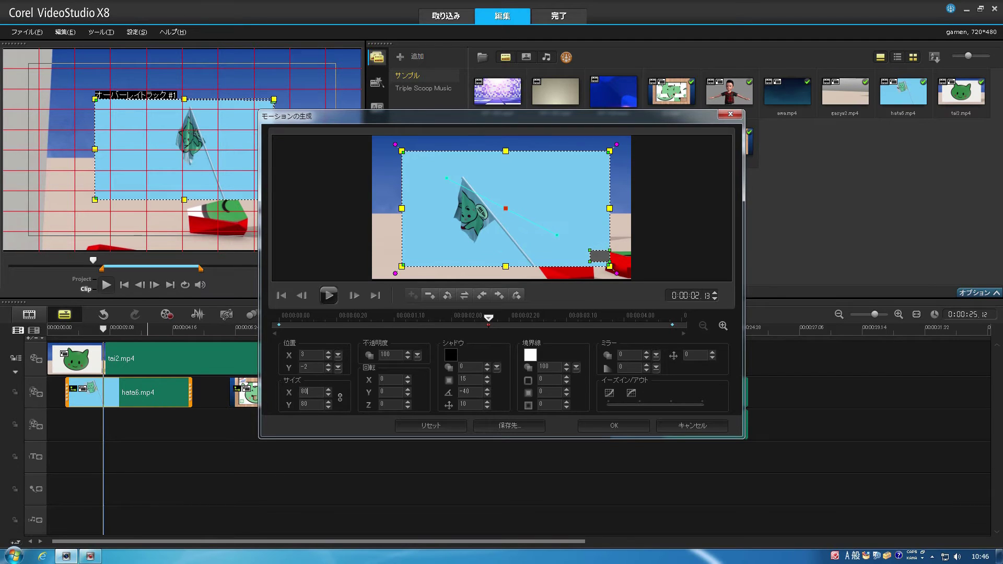
mouse_move(361, 314)
left_mouse_down()
mouse_move(568, 300)
mouse_move(665, 306)
mouse_move(336, 322)
mouse_move(409, 319)
mouse_move(371, 317)
left_mouse_up()
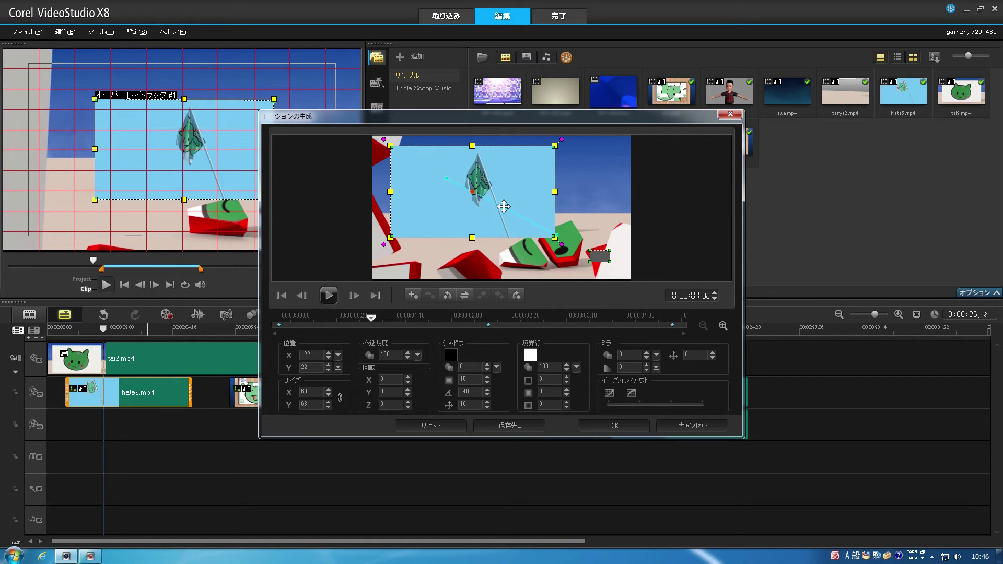
left_click_drag(480, 191, 521, 163)
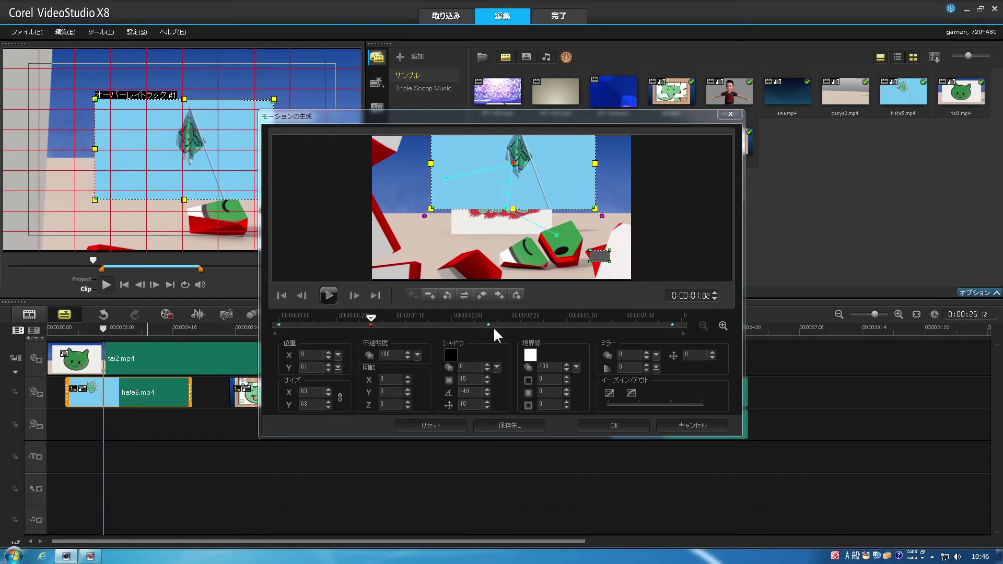
Try the mirror opacity setting at 0:00:01.17 and discard the generated motion.
left_click(408, 311)
left_click_drag(375, 316, 416, 322)
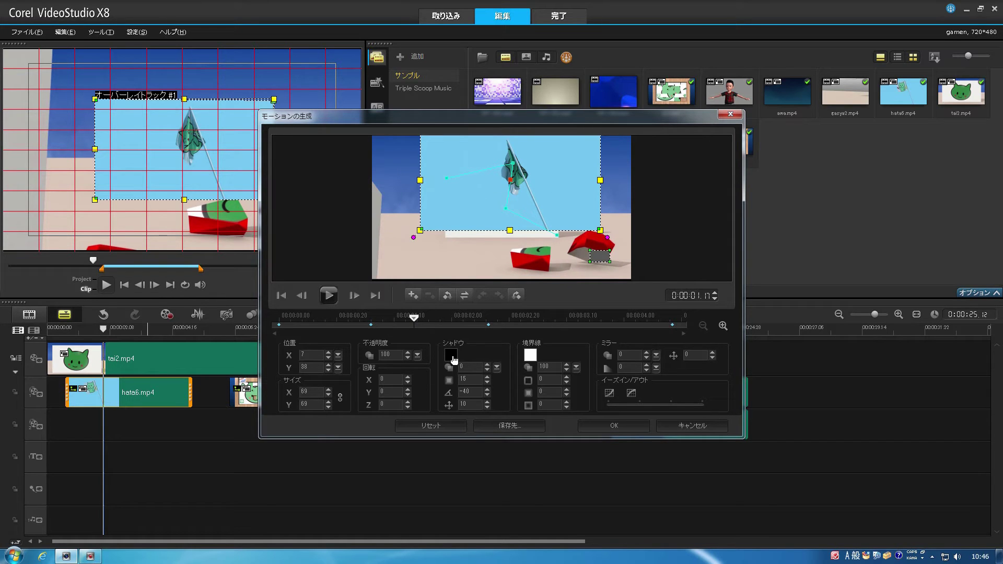
left_click(655, 355)
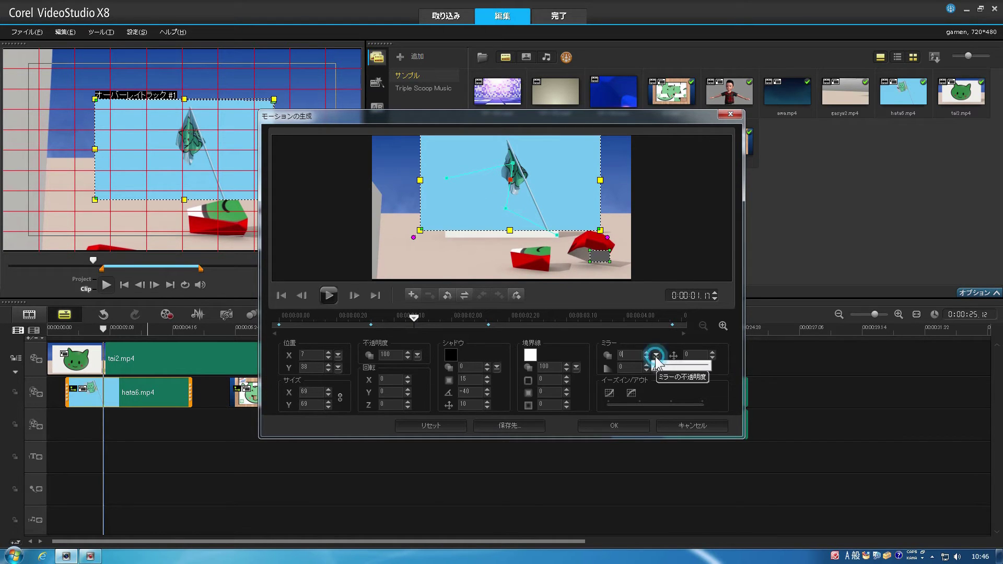
left_click_drag(656, 366, 642, 381)
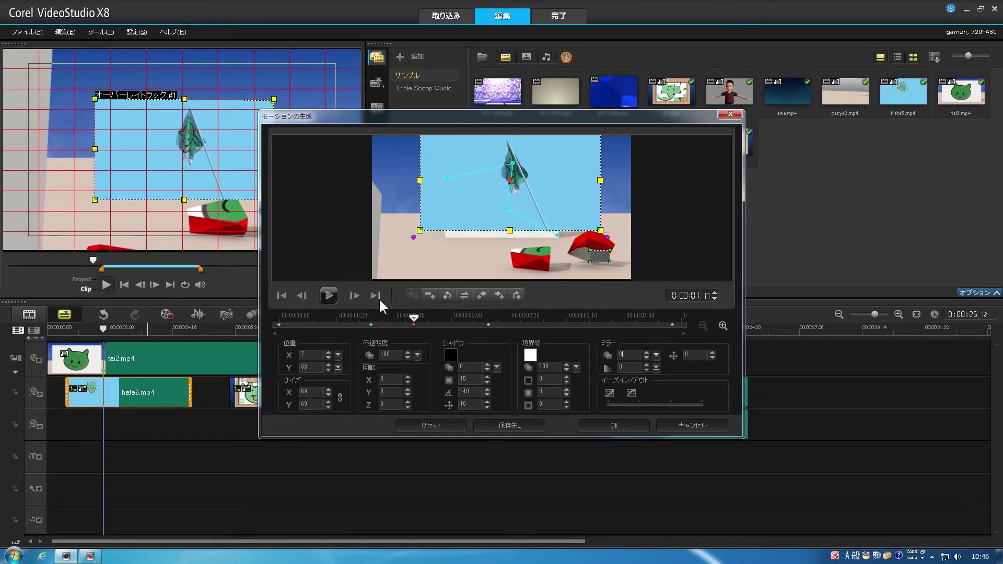
left_click(685, 425)
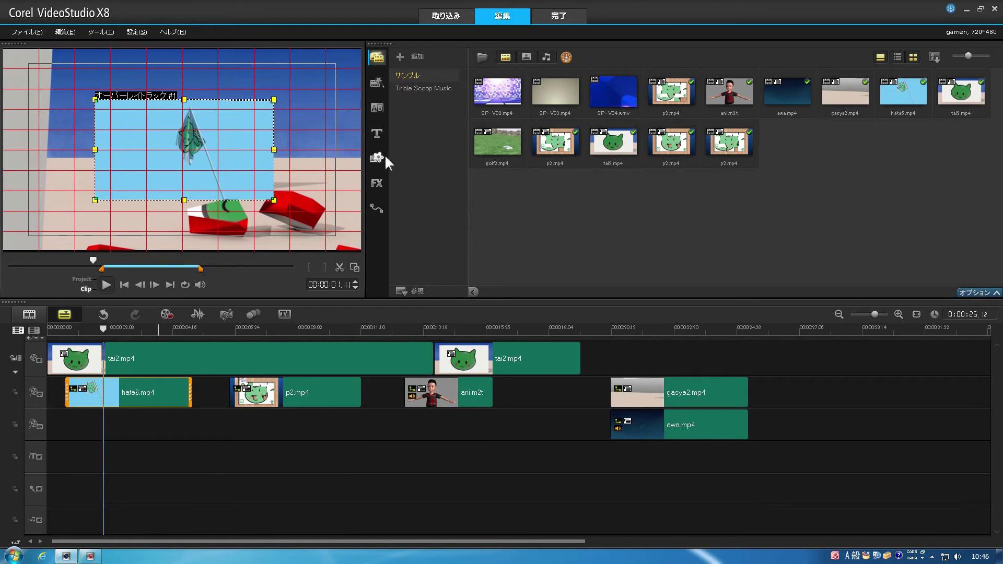
Apply the picture-in-picture (ピクチャインピクチャ) filter to the hata6.mp4 overlay clip.
left_click(377, 184)
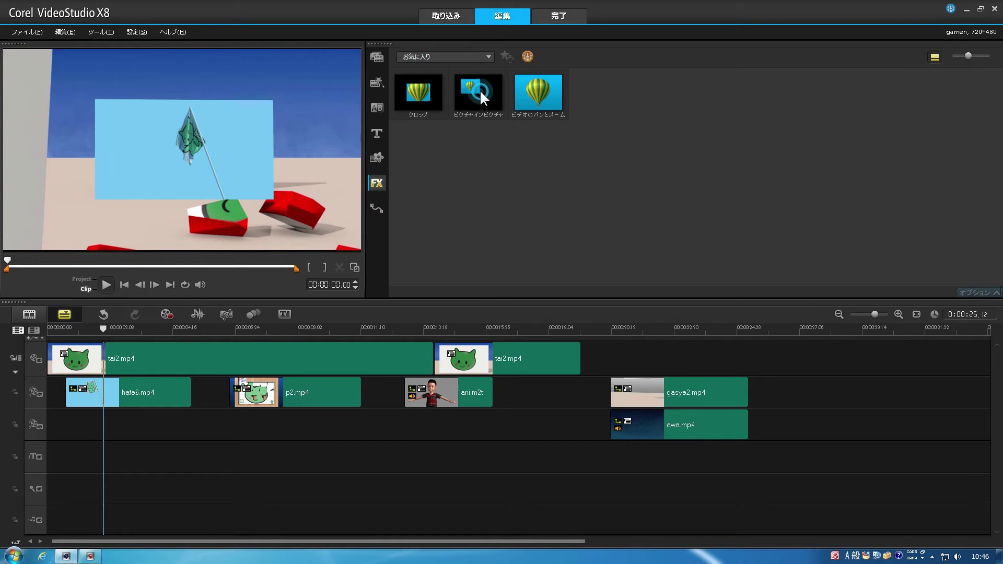
left_click(479, 90)
left_click_drag(481, 91, 163, 395)
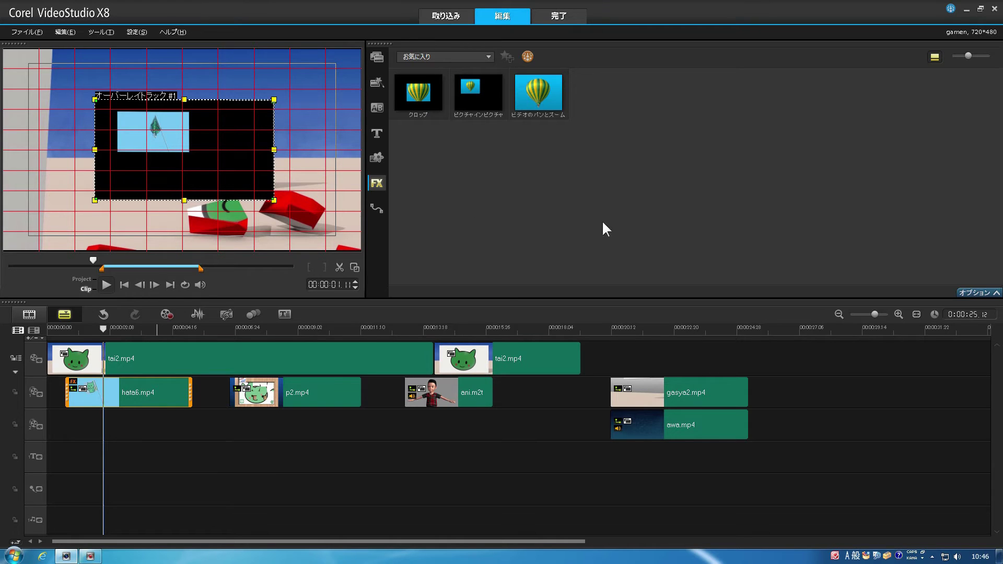
Fit the hata6.mp4 overlay to the screen size and enable its overlay options with the chroma key (クロマキー) type.
left_click(970, 291)
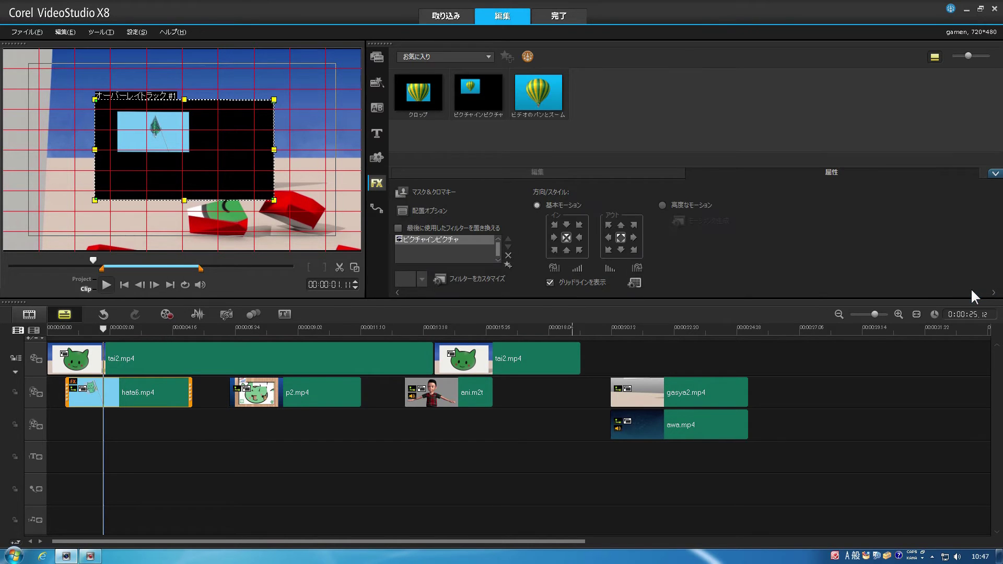
left_click(426, 211)
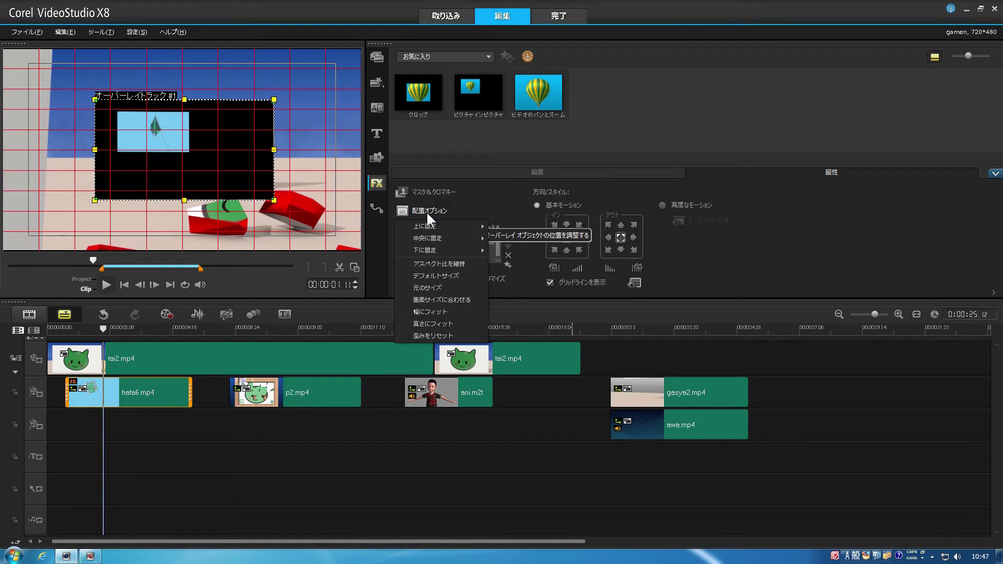
left_click(442, 300)
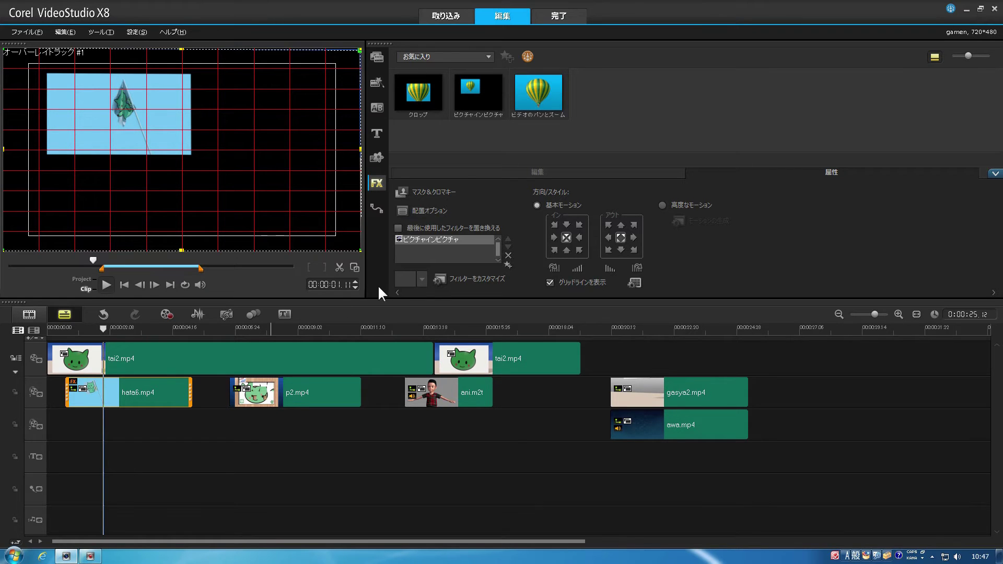
left_click(431, 189)
left_click(396, 207)
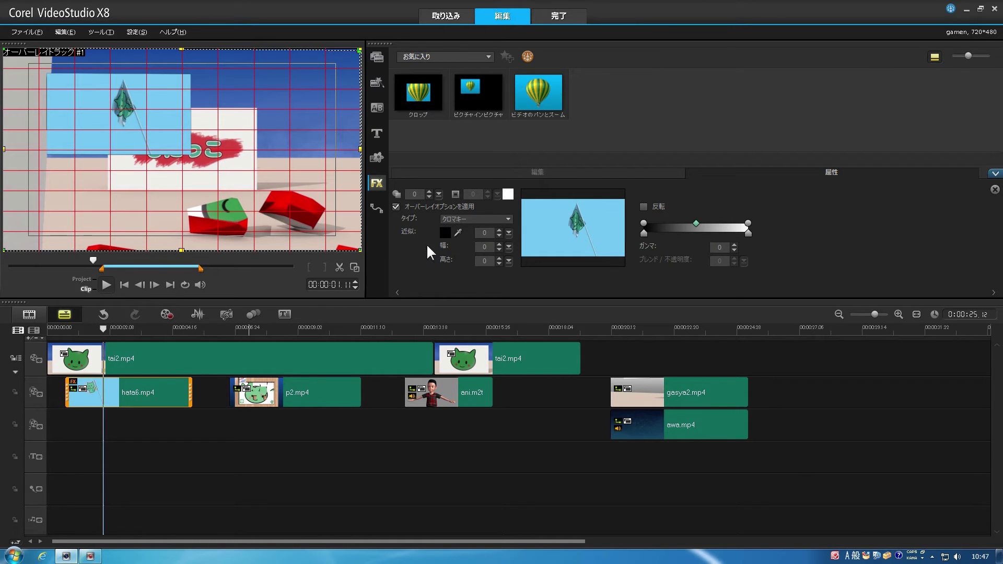
Customize the picture-in-picture filter: turn off display in the preview window and set the centre to X -65.1, Y 44.2 at 00:02.09.
left_click(469, 278)
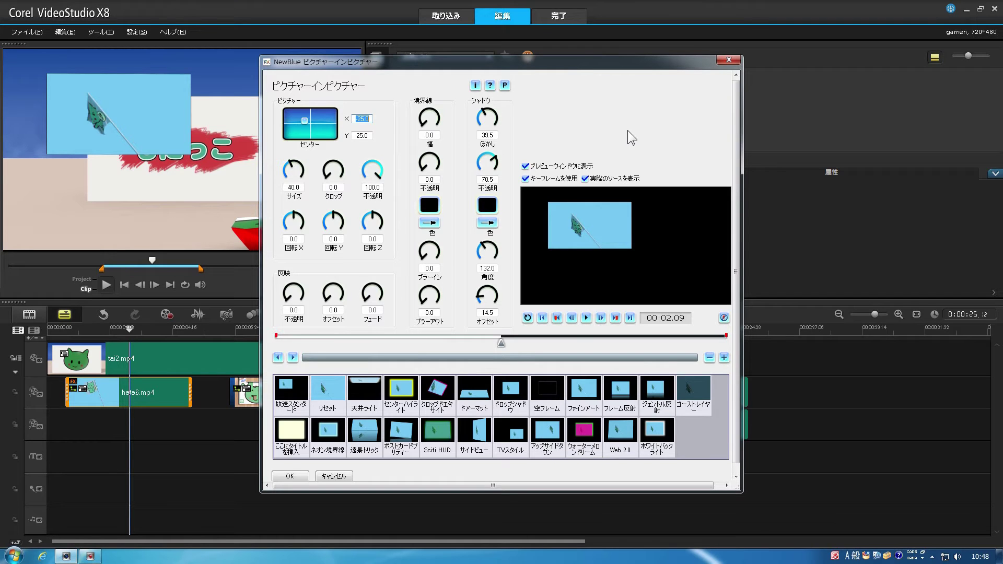
left_click(525, 166)
left_click_drag(306, 121, 296, 118)
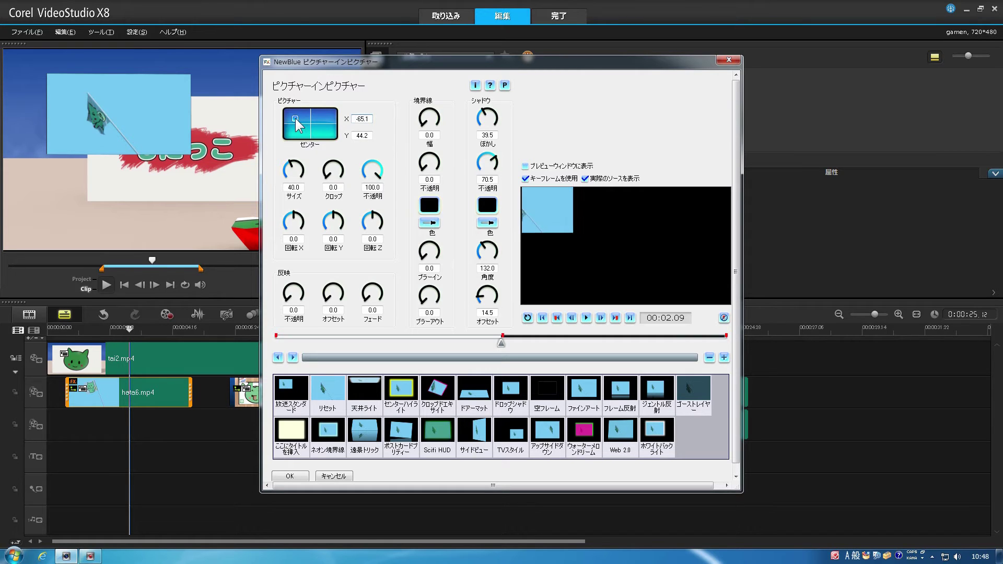
Apply the リセット (reset) preset at 00:00.02 and at the starting keyframe 00:00.00.
left_click_drag(502, 343, 284, 351)
left_click(325, 395)
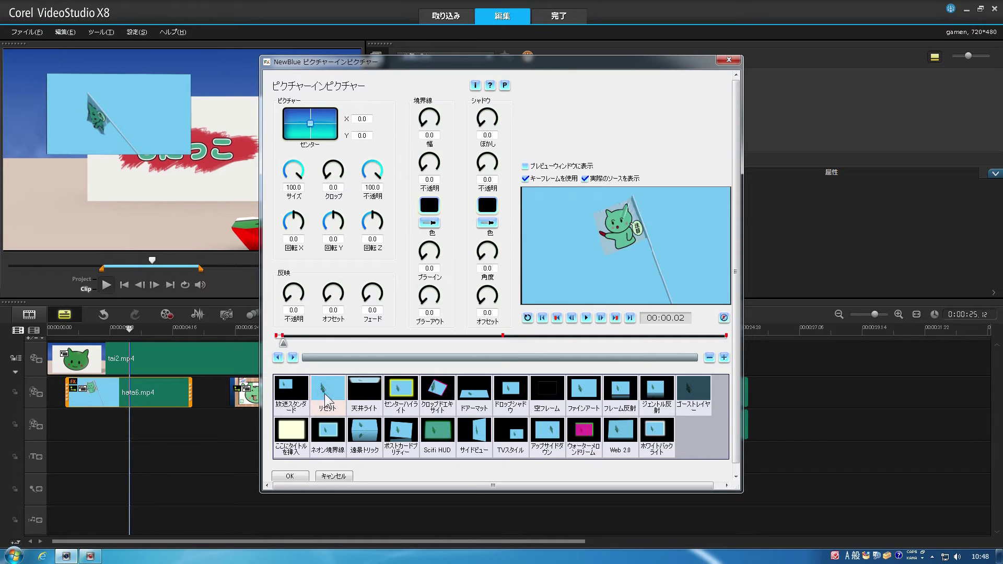
left_click(278, 341)
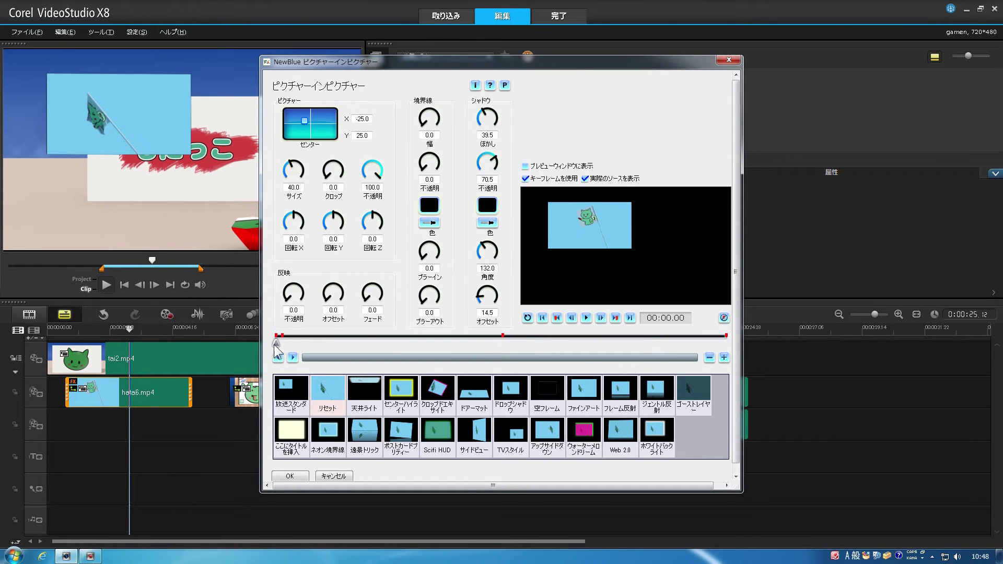
left_click(325, 393)
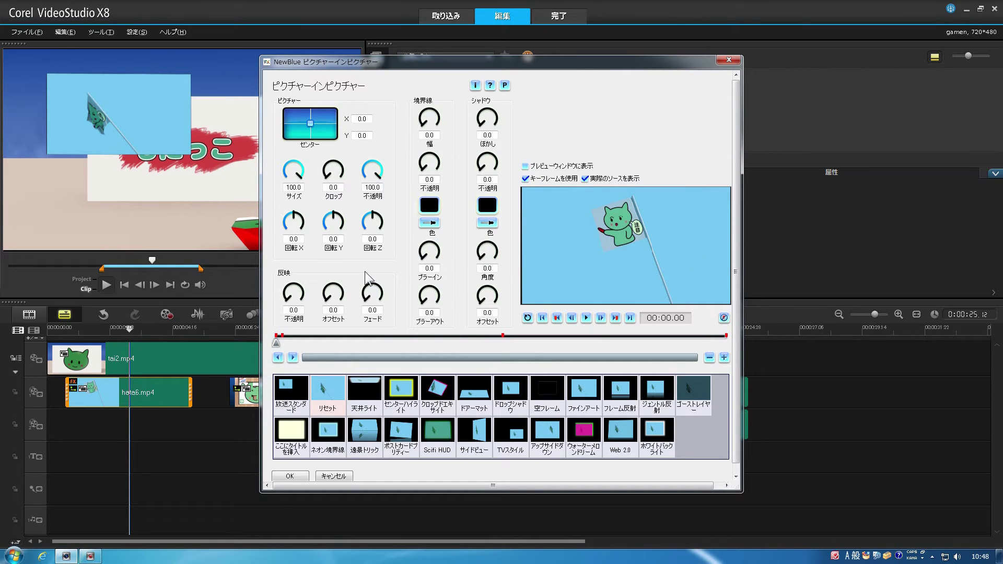
Set the picture size to 50 at the 00:02.09 keyframe and at the last keyframe, 00:04.17.
left_click(308, 335)
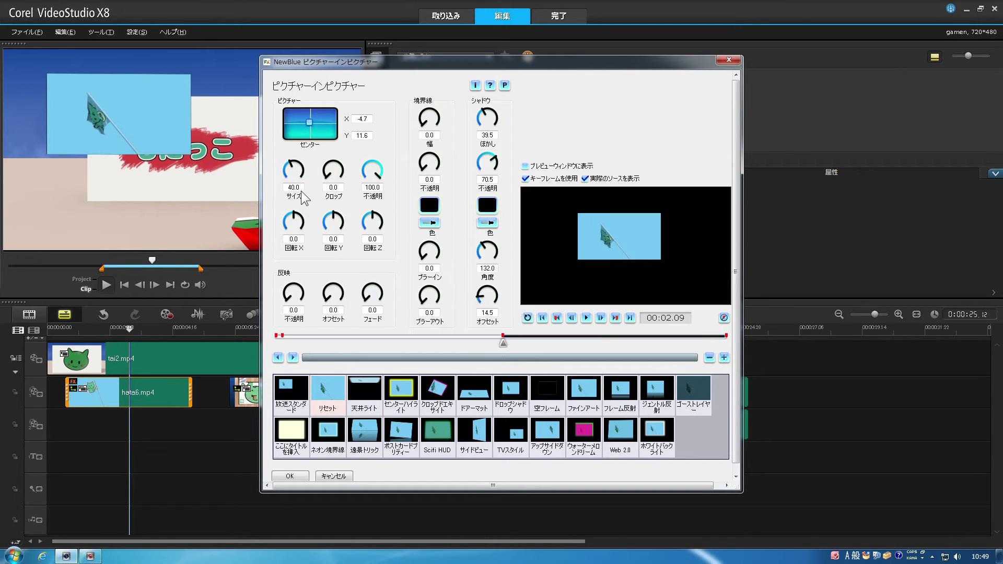
double_click(301, 190)
key("Return")
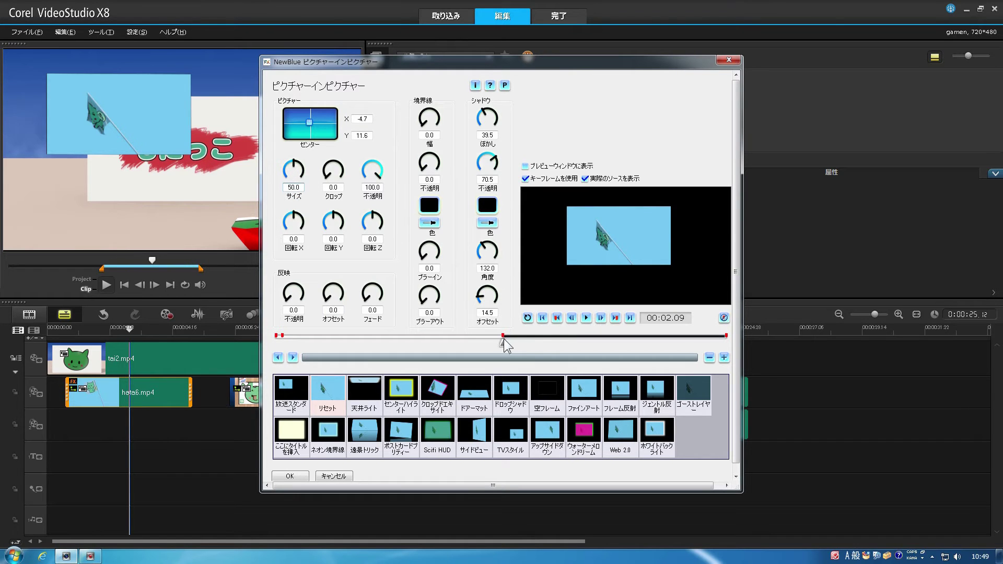
left_click_drag(503, 343, 727, 348)
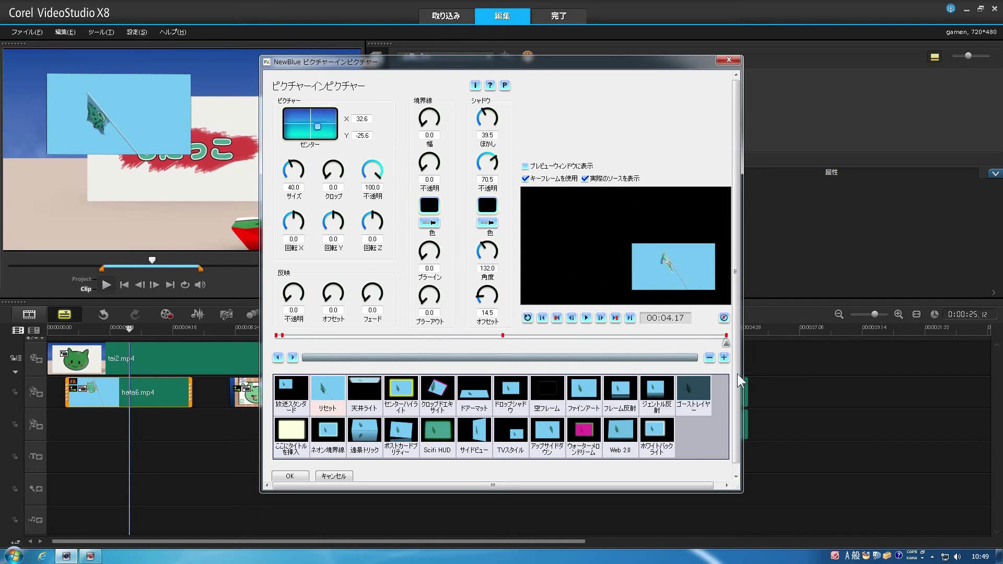
left_click(300, 190)
type("50")
key("Return")
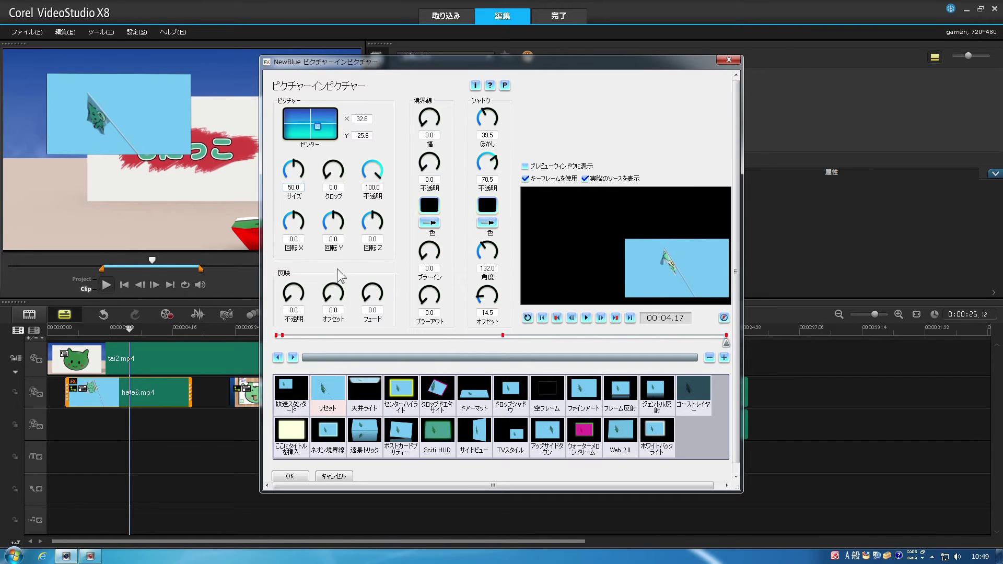
Set the picture size to 50 at the starting keyframe, 00:00.00.
left_click(277, 337)
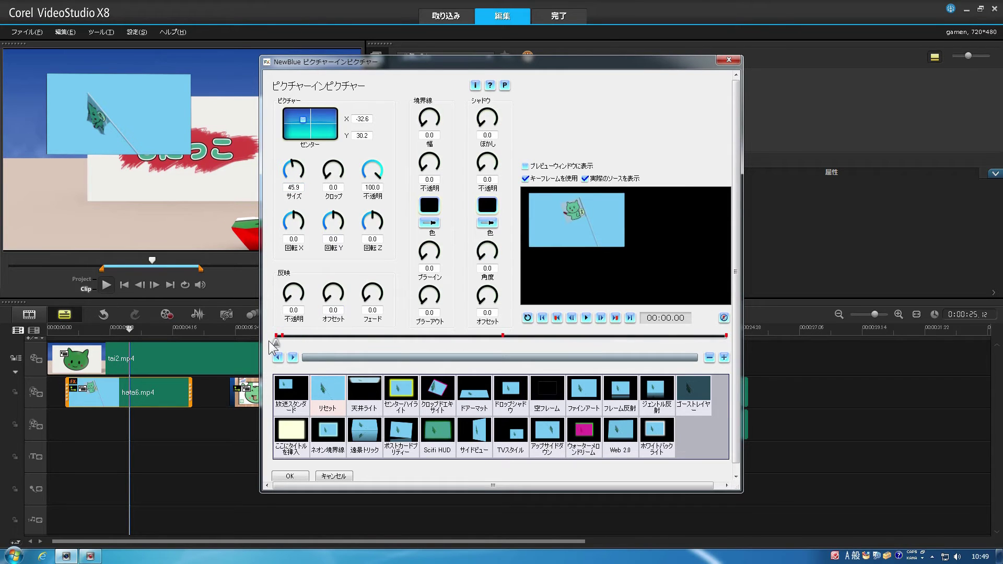
left_click(294, 188)
type("50")
key("Return")
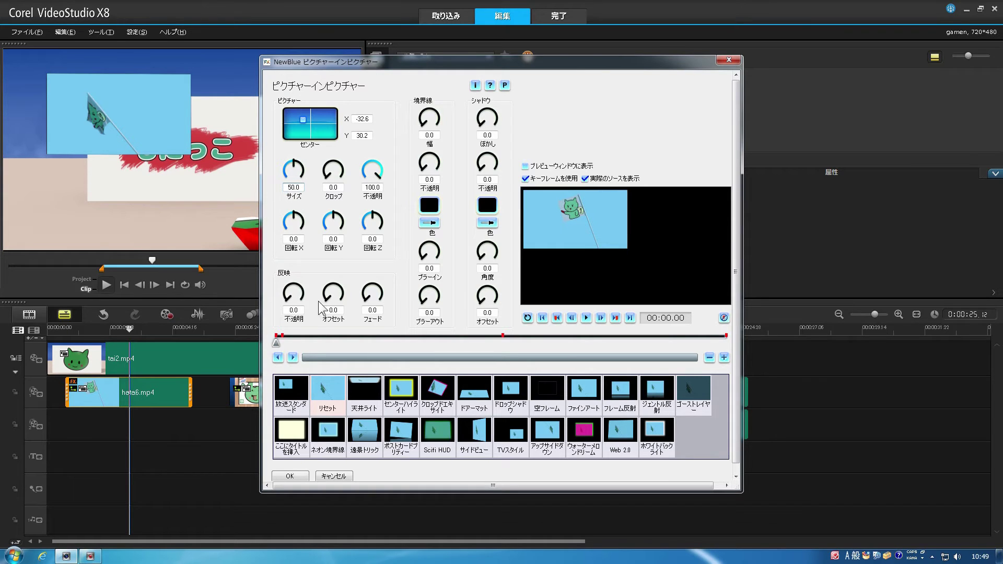
Scrub through the picture-in-picture motion to about 00:03.10 and close the filter's settings.
left_click_drag(277, 343, 501, 330)
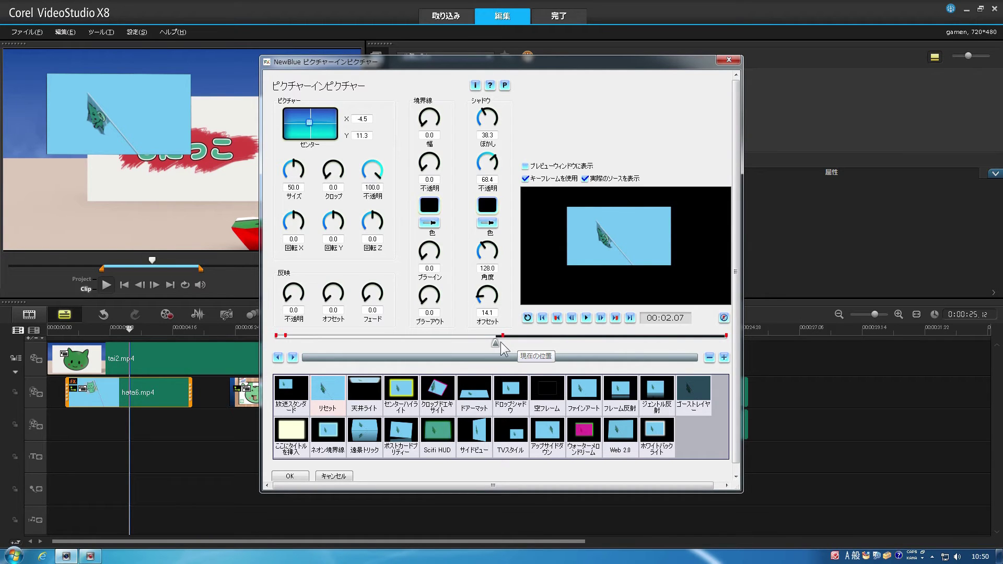
mouse_move(496, 344)
left_mouse_down()
mouse_move(653, 344)
mouse_move(406, 345)
mouse_move(608, 353)
left_mouse_up()
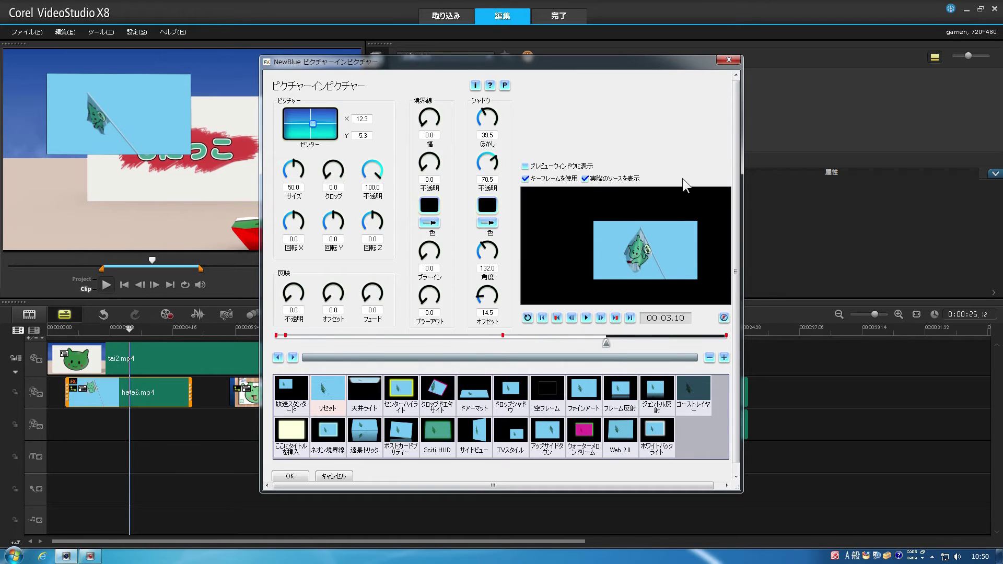
left_click(729, 60)
Apply the video pan and zoom (ビデオのパンとズーム) filter to the p2.mp4 overlay clip.
left_click_drag(131, 330, 252, 343)
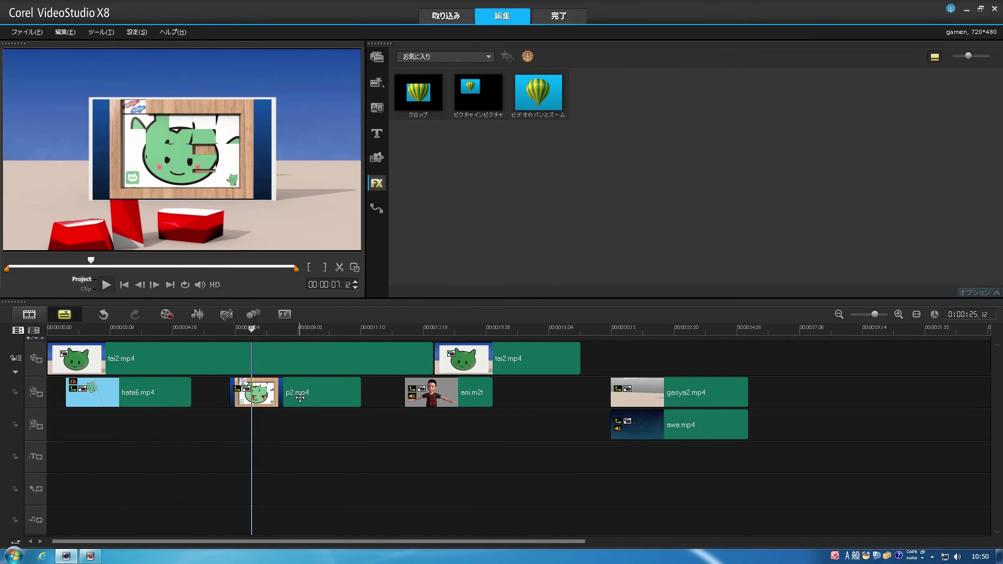
left_click(301, 398)
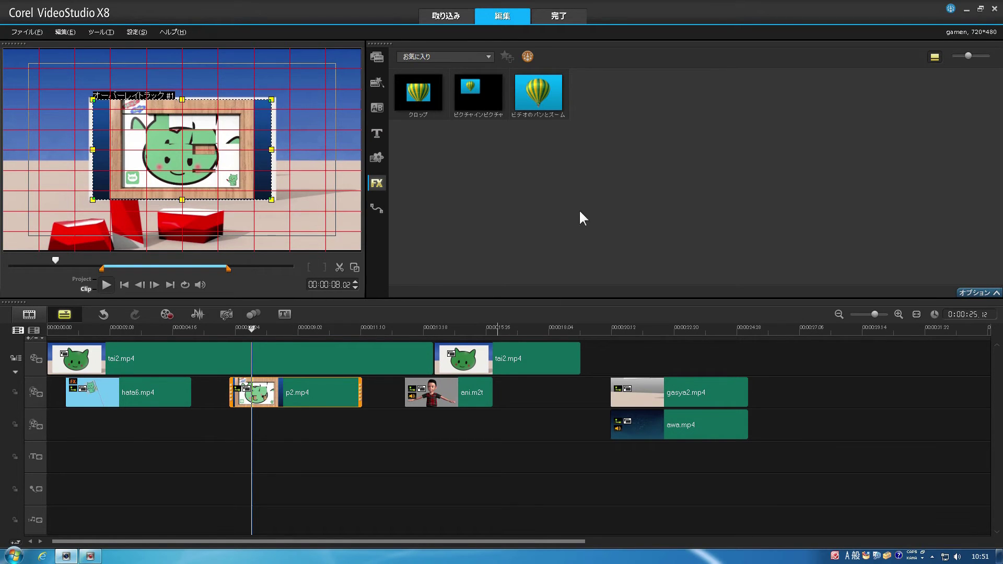
left_click(548, 91)
left_click_drag(524, 125, 312, 389)
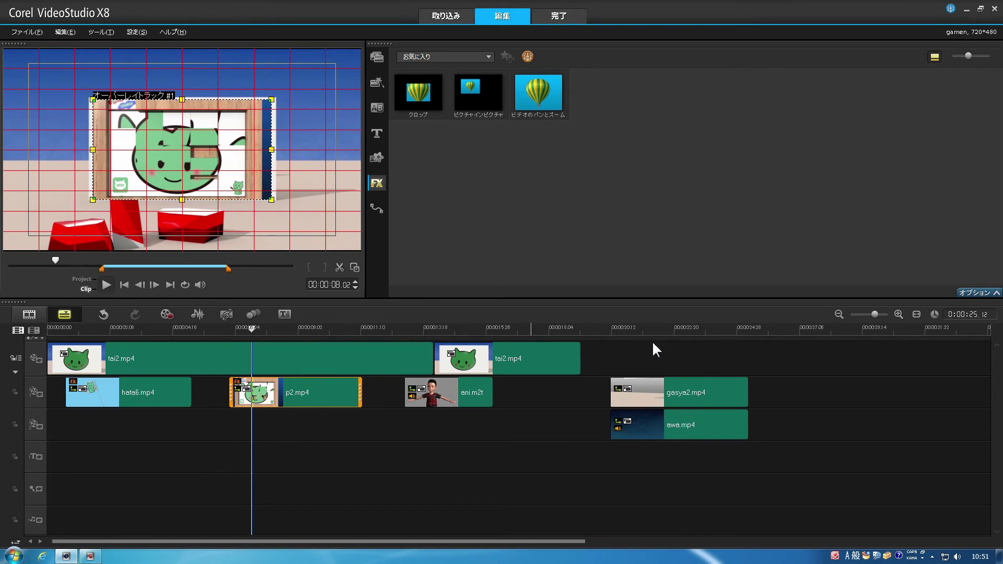
Customize the pan and zoom filter with a 100 % zoom ratio at the first keyframe, and copy that keyframe.
left_click(964, 290)
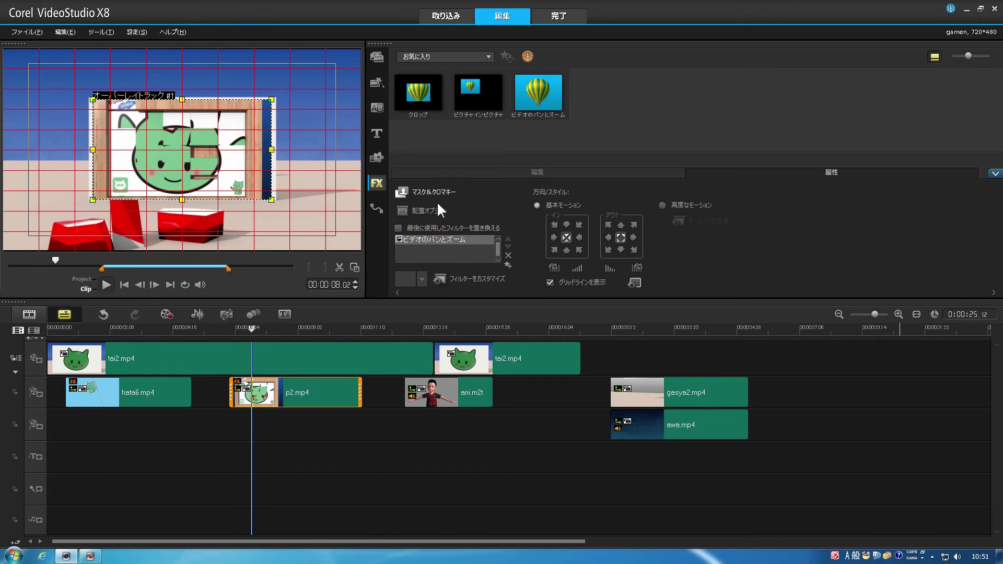
left_click(463, 279)
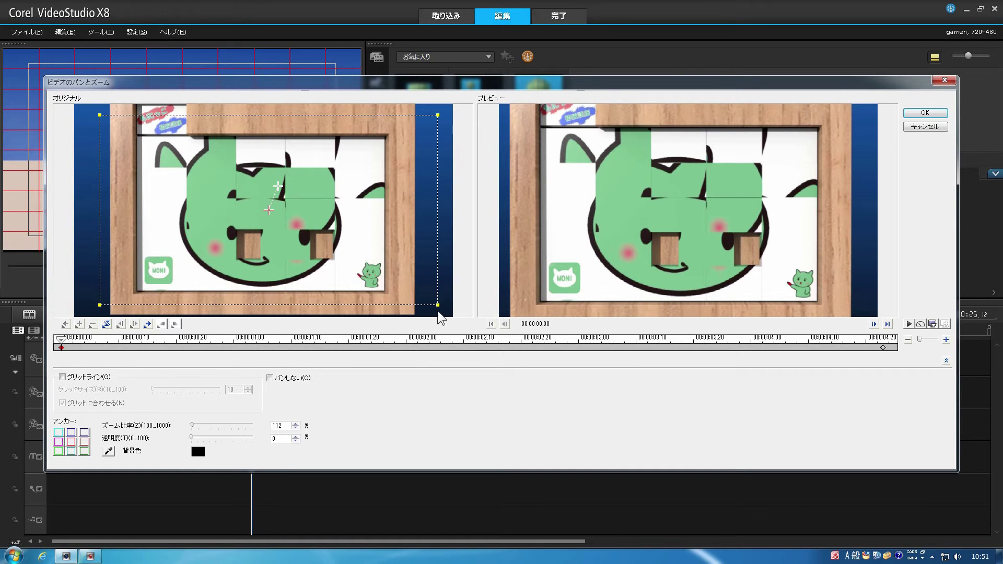
left_click_drag(439, 307, 460, 321)
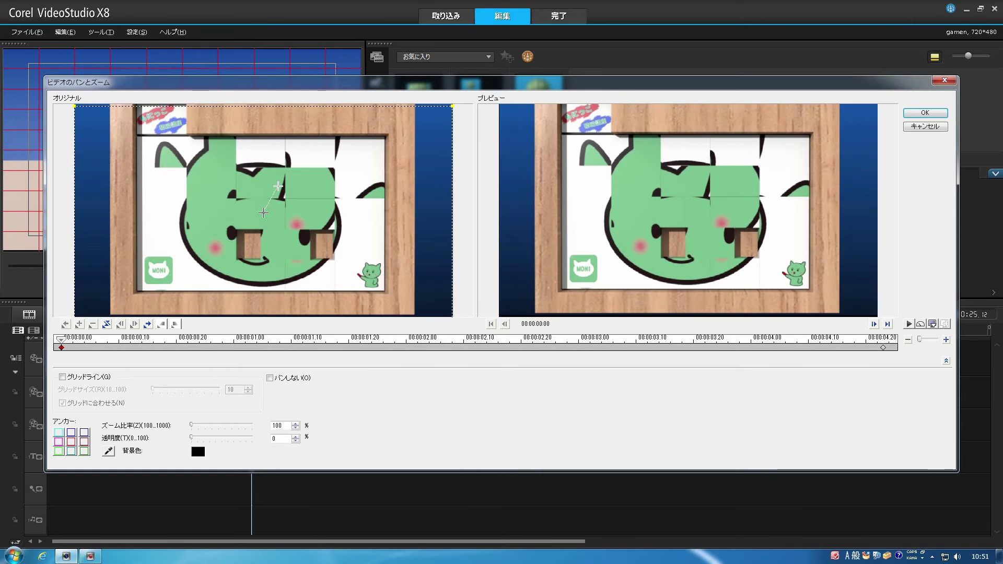
right_click(62, 347)
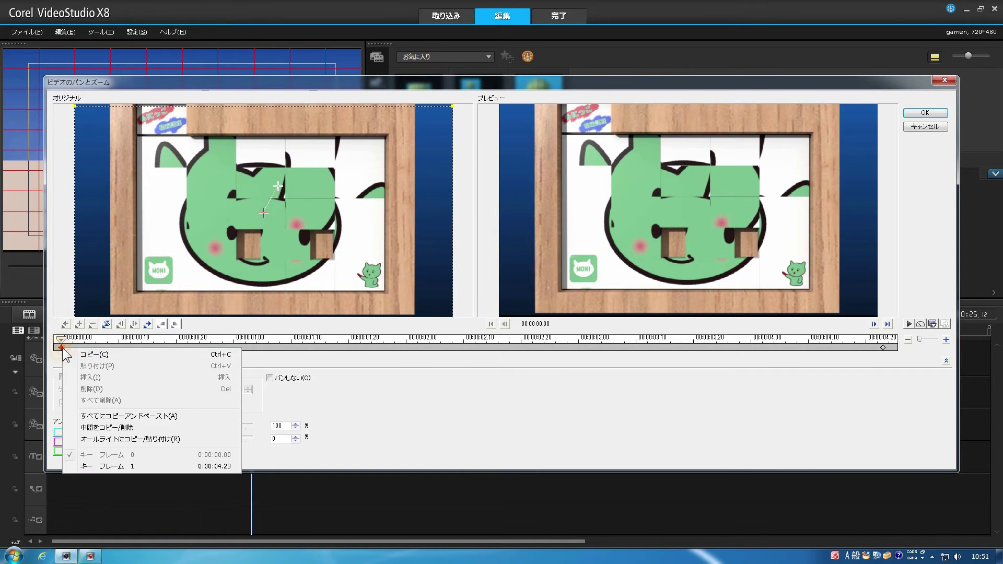
left_click(89, 356)
At the last keyframe, 00:00:04.23, zoom to 187 % and move the frame toward the small cat at the picture's lower right.
left_click(883, 348)
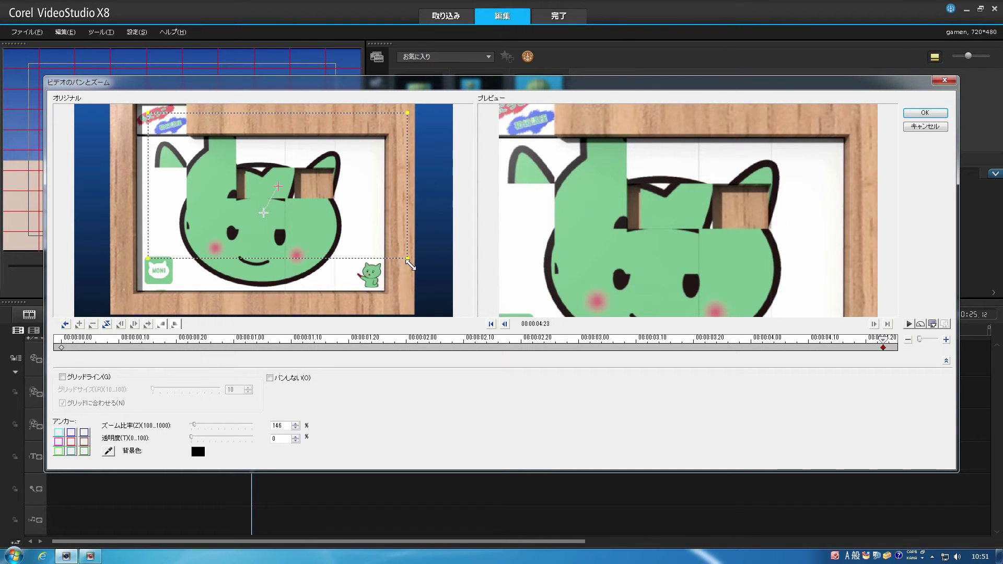
left_click_drag(410, 265, 380, 243)
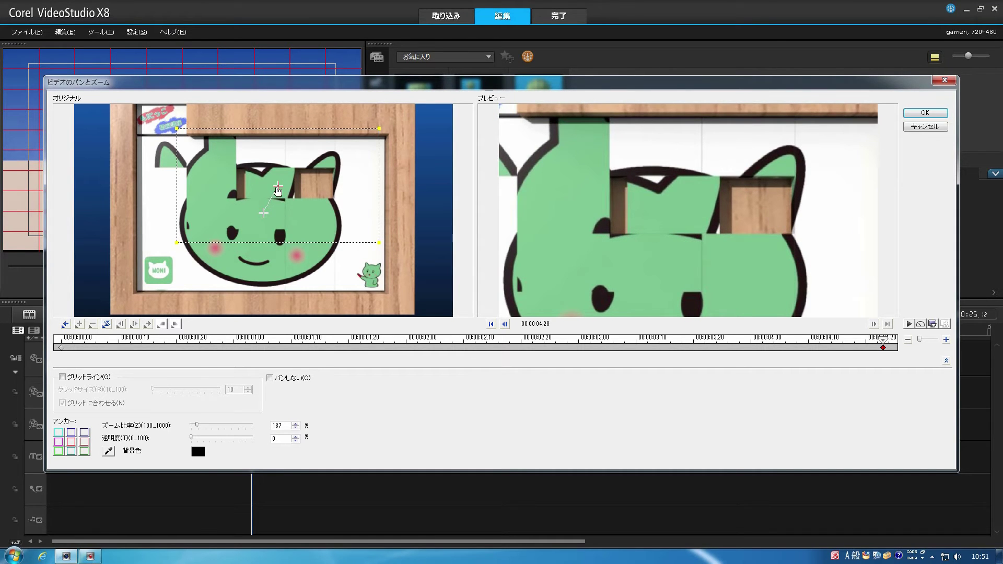
mouse_move(277, 186)
left_mouse_down()
mouse_move(263, 214)
mouse_move(287, 240)
mouse_move(328, 253)
mouse_move(272, 209)
mouse_move(282, 203)
mouse_move(311, 250)
mouse_move(323, 249)
left_mouse_up()
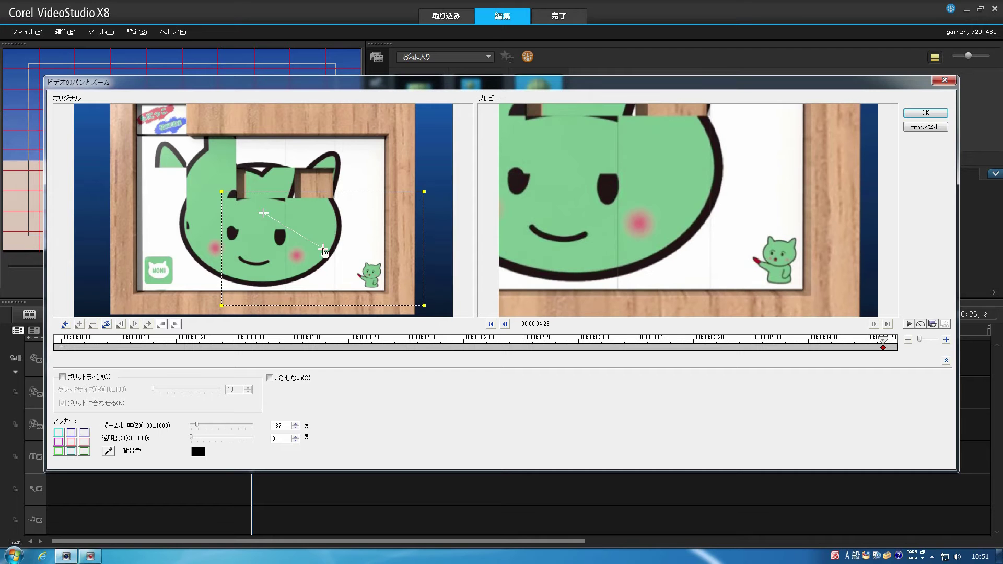
Preview the pan and zoom, tighten the last keyframe's zoom to 247 % closer to the small cat, and accept the filter settings.
left_click(61, 347)
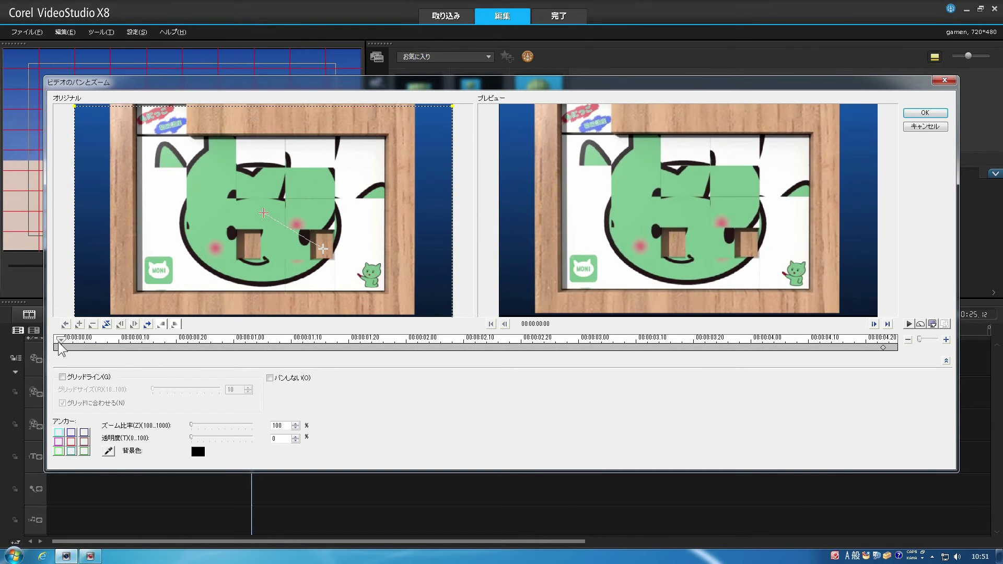
mouse_move(61, 347)
left_mouse_down()
mouse_move(865, 351)
mouse_move(849, 347)
left_mouse_up()
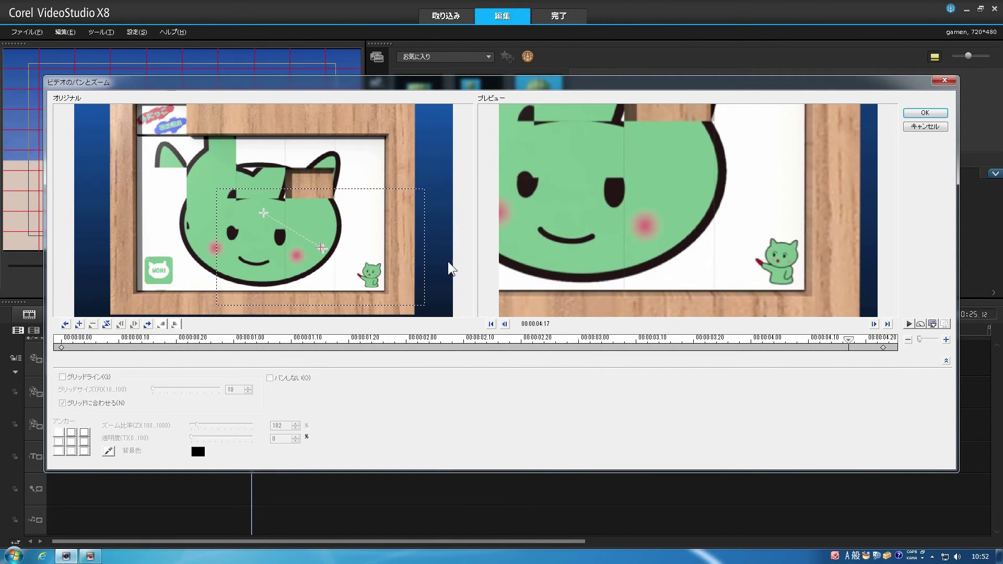
left_click(884, 348)
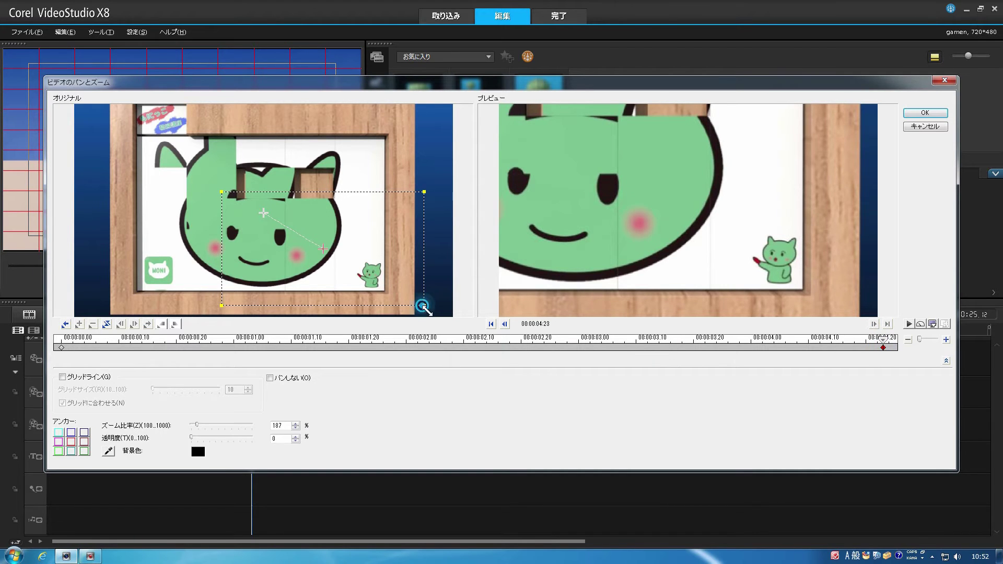
left_click_drag(422, 307, 352, 262)
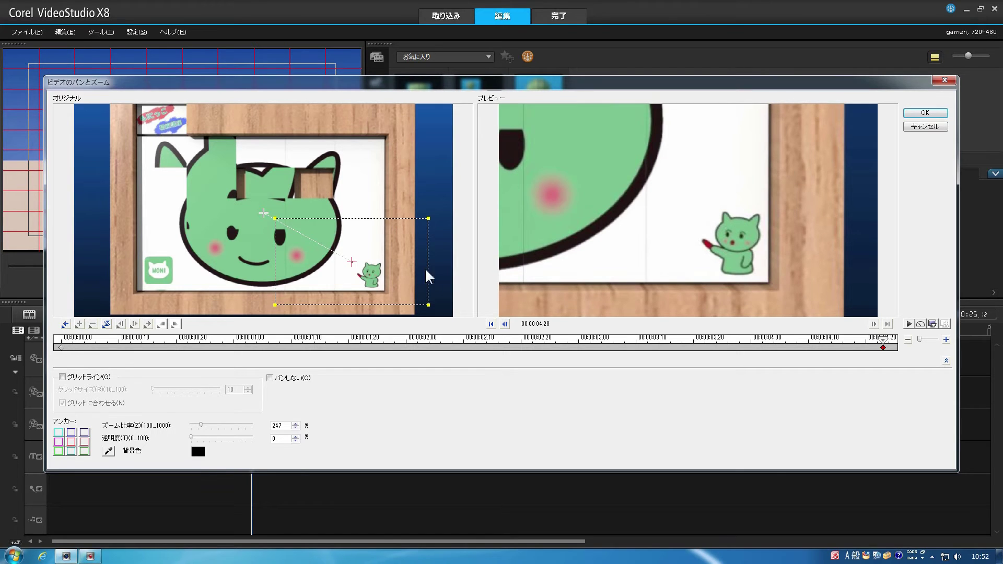
left_click(925, 112)
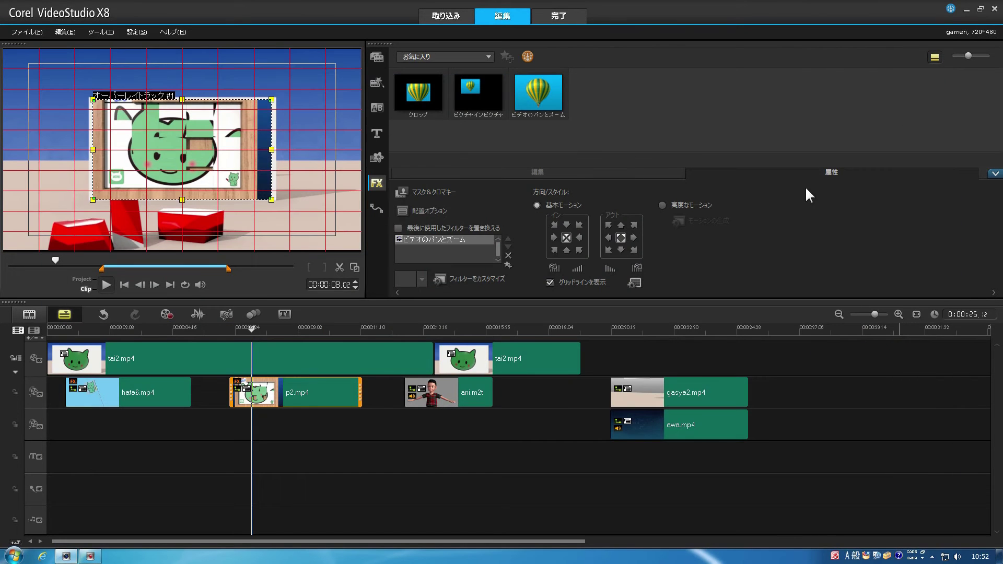
Check the p2.mp4 zoom on the timeline and apply the crop (クロップ) filter to the ani.m2t overlay clip.
mouse_move(257, 331)
left_mouse_down()
mouse_move(239, 331)
mouse_move(347, 338)
mouse_move(236, 342)
mouse_move(336, 337)
mouse_move(242, 338)
mouse_move(270, 346)
left_mouse_up()
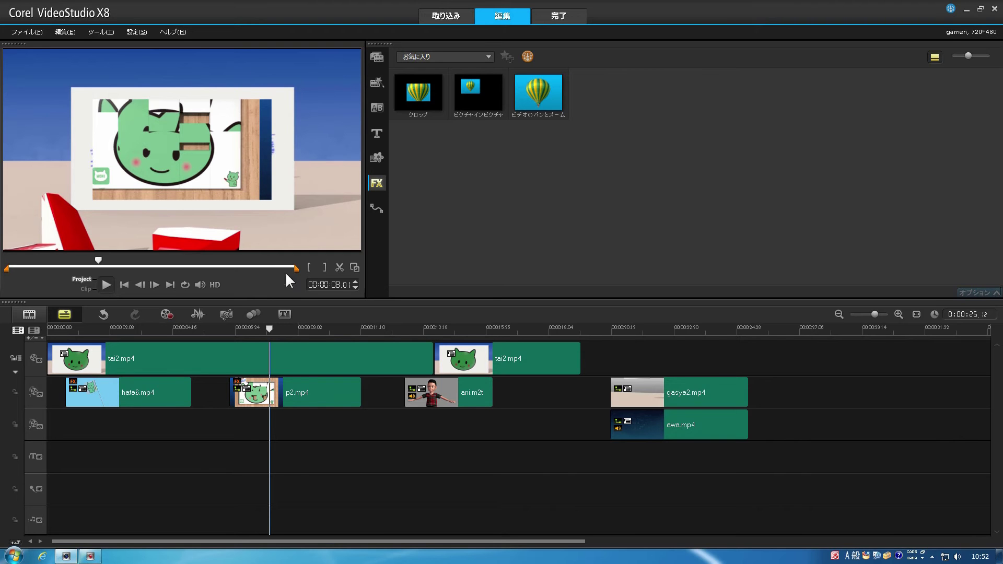
left_click_drag(280, 333, 452, 340)
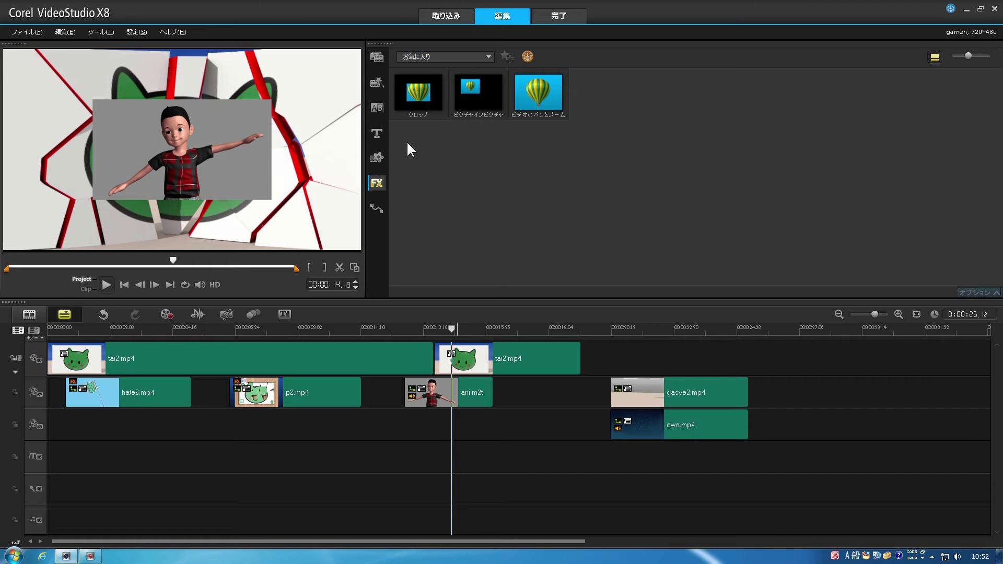
left_click_drag(408, 88, 464, 392)
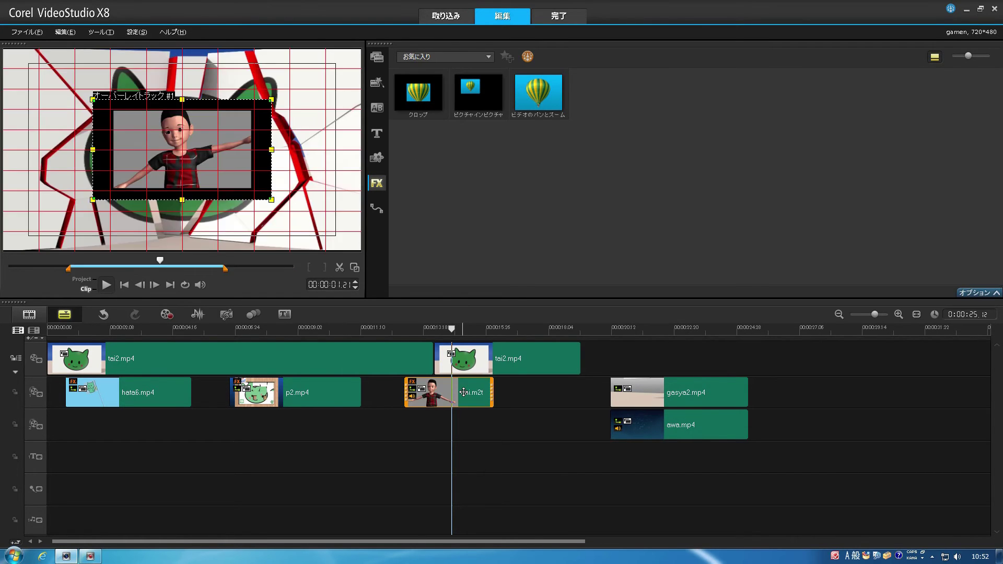
Customize the crop filter's first keyframe with a width of 32 %, and move the crop area up over the character's head.
left_click(975, 293)
left_click(492, 277)
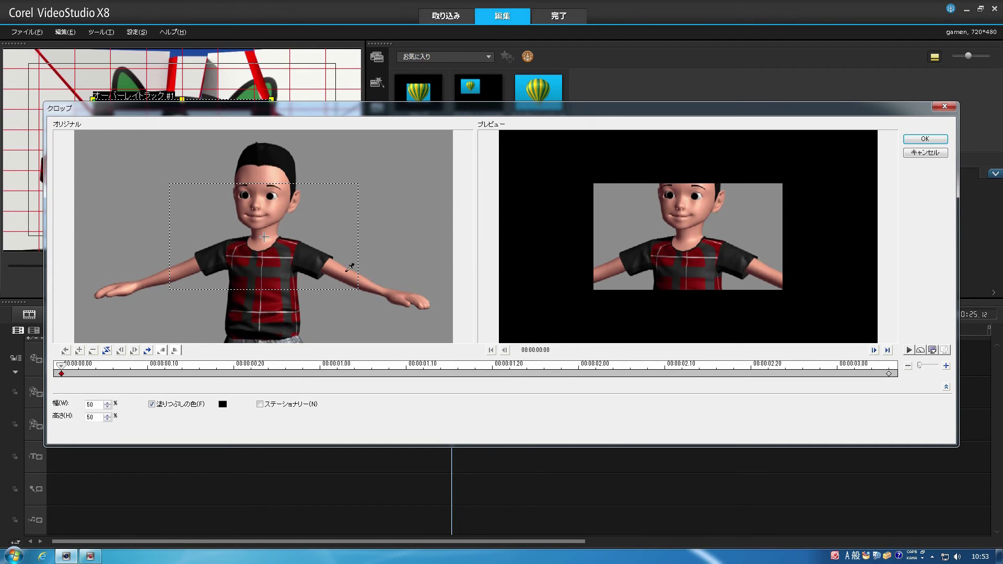
double_click(100, 407)
type("25")
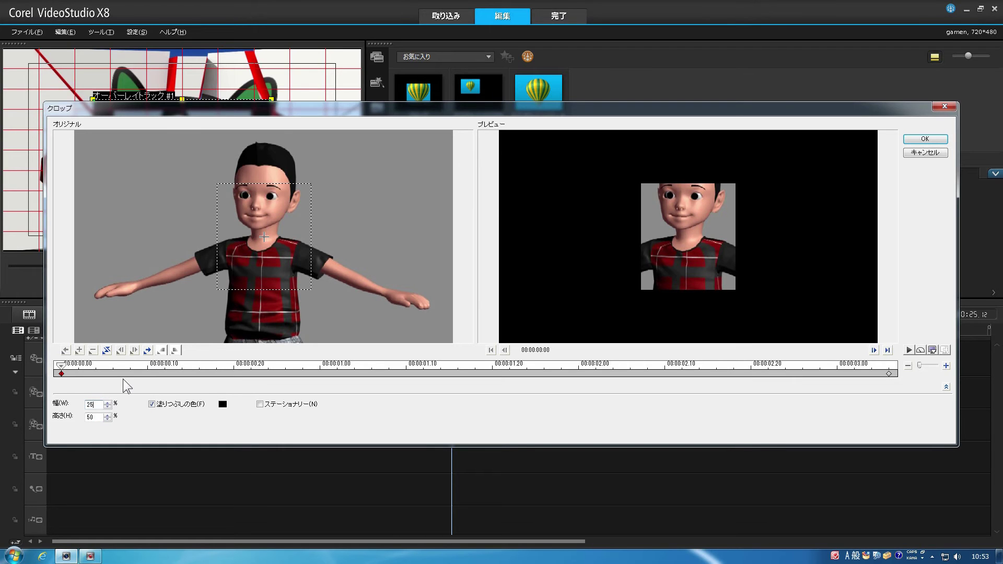
left_click(108, 403)
left_click(107, 403)
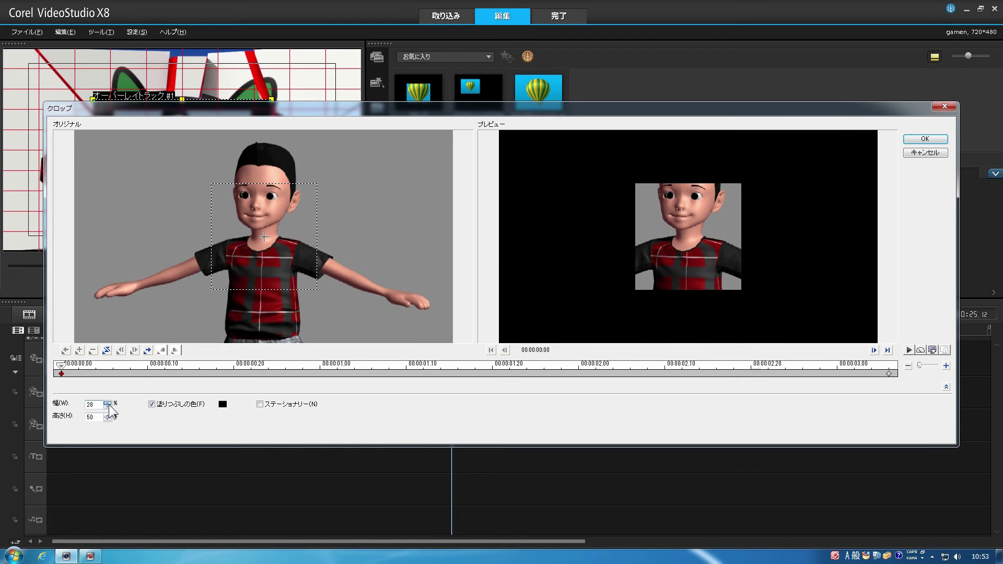
left_click(108, 403)
left_click(107, 403)
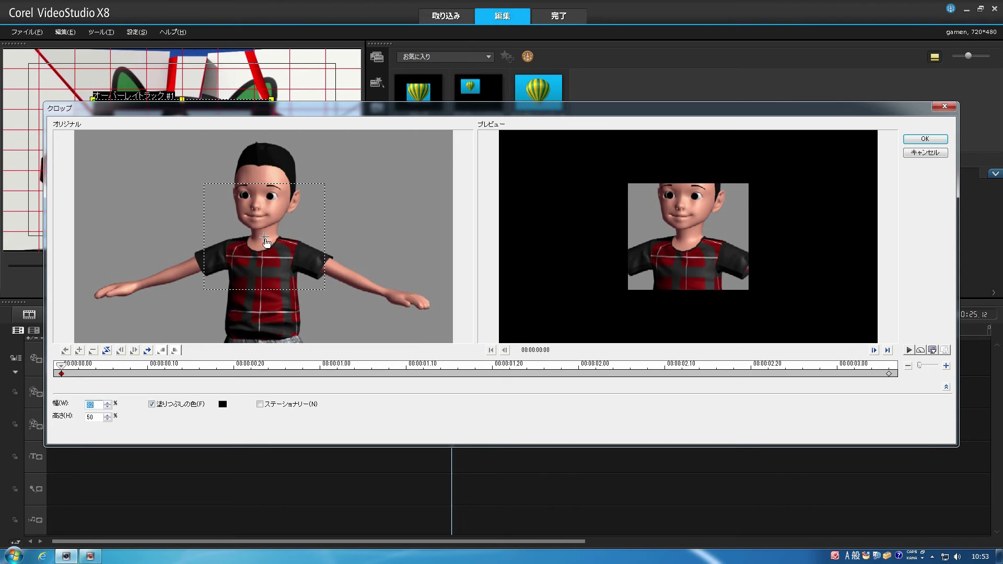
left_click(265, 238)
left_click_drag(265, 239, 261, 193)
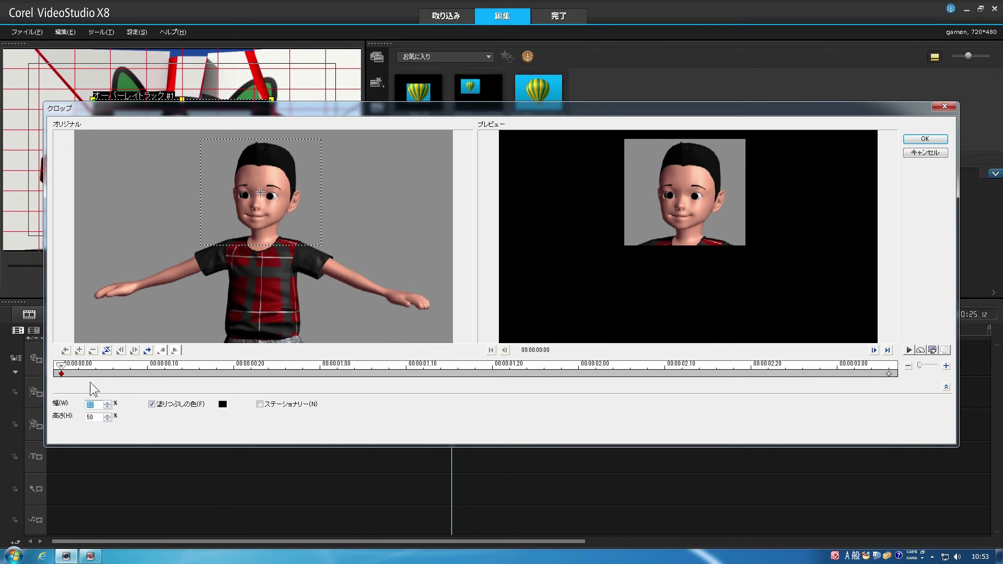
Copy the first keyframe's crop settings to the last keyframe of ani.m2t, check the crop midway, and accept the filter settings.
right_click(61, 374)
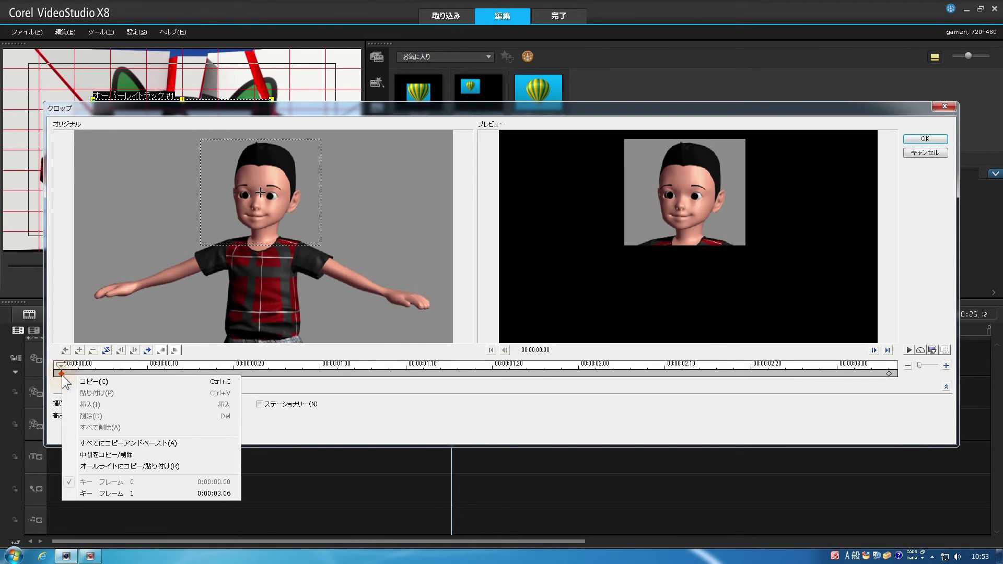
left_click(88, 384)
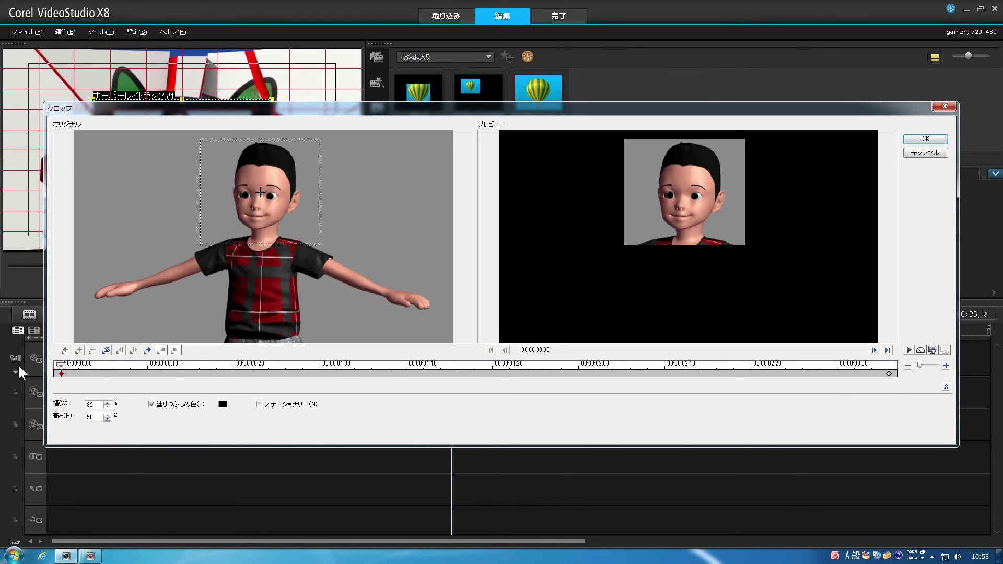
left_click(889, 373)
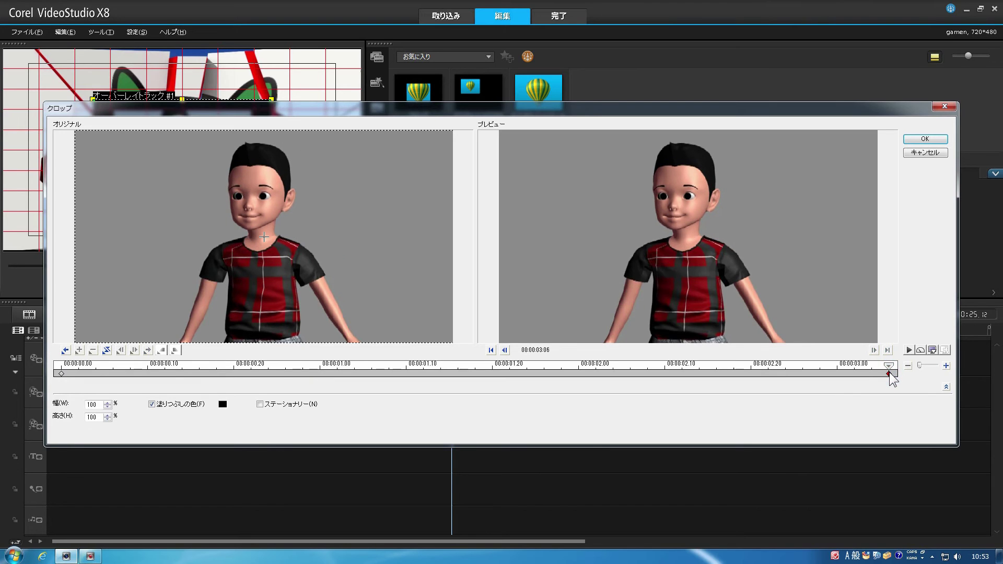
right_click(889, 375)
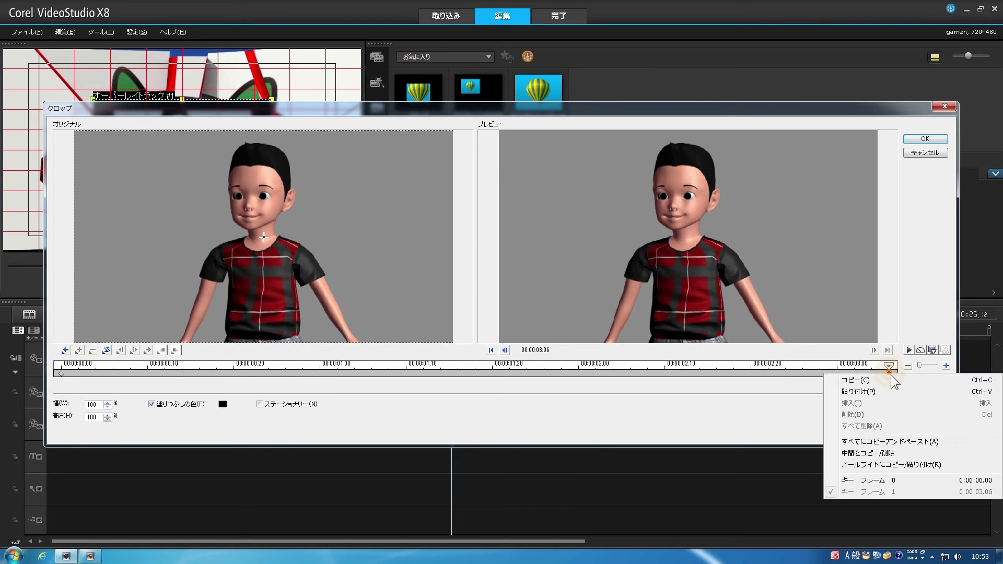
left_click(888, 395)
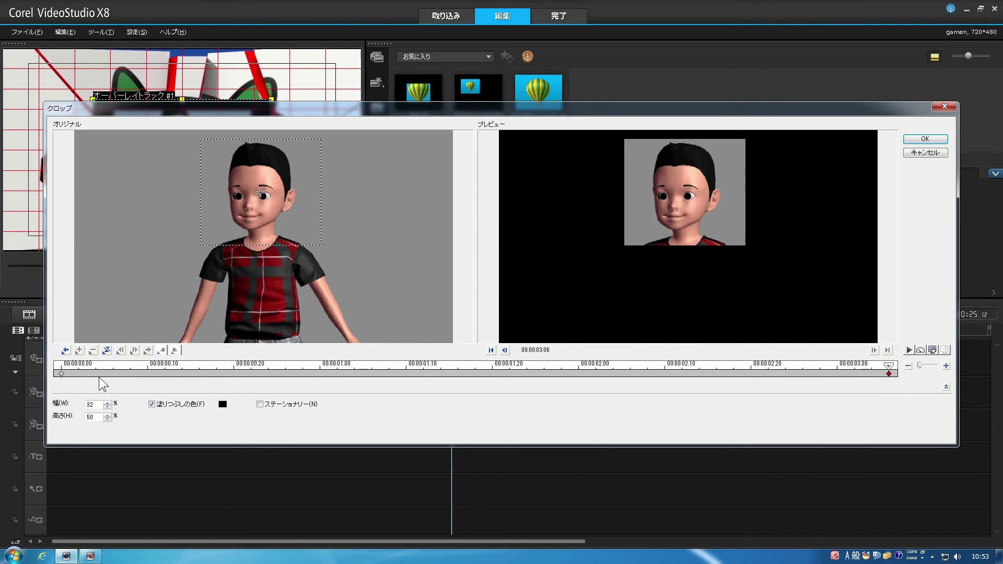
left_click_drag(96, 366, 663, 331)
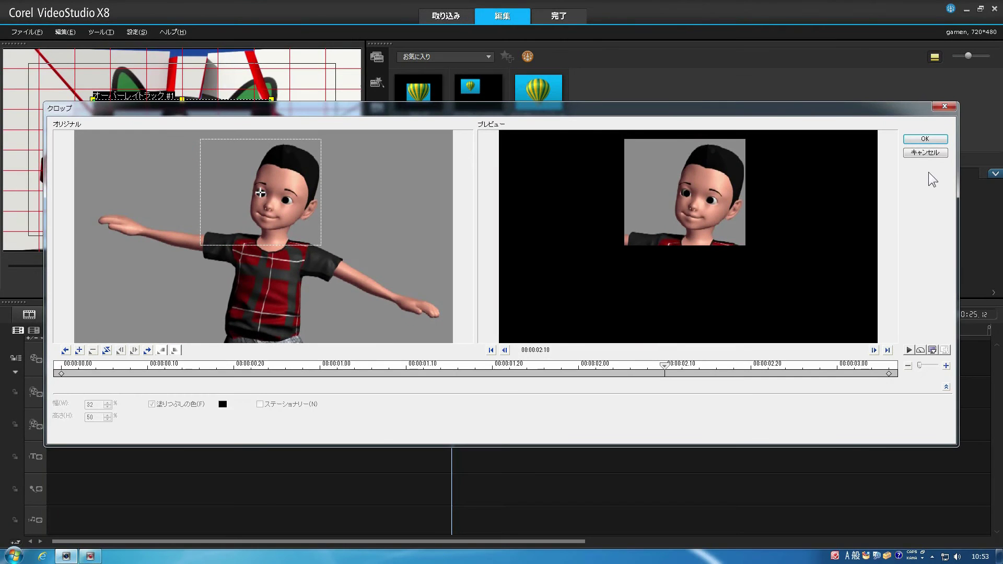
left_click(925, 139)
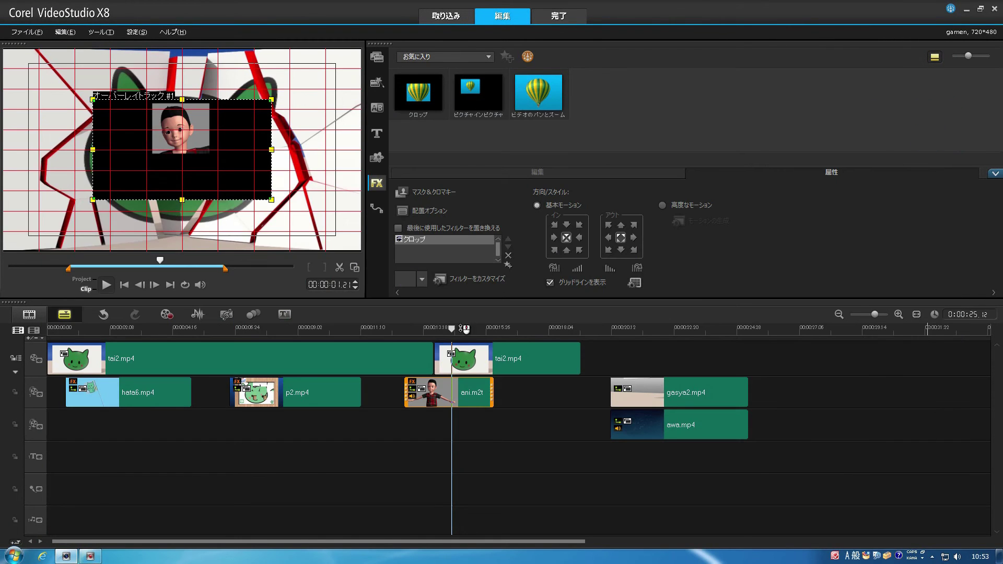
Check ani.m2t on the timeline and fit the overlay clip to the screen size (画面サイズに合わせる).
left_click(428, 413)
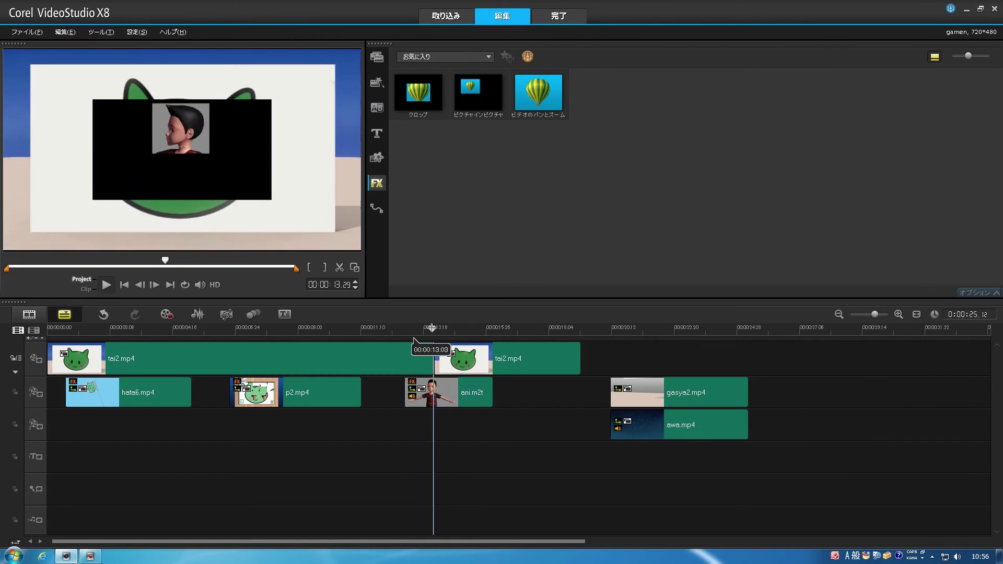
left_click(452, 395)
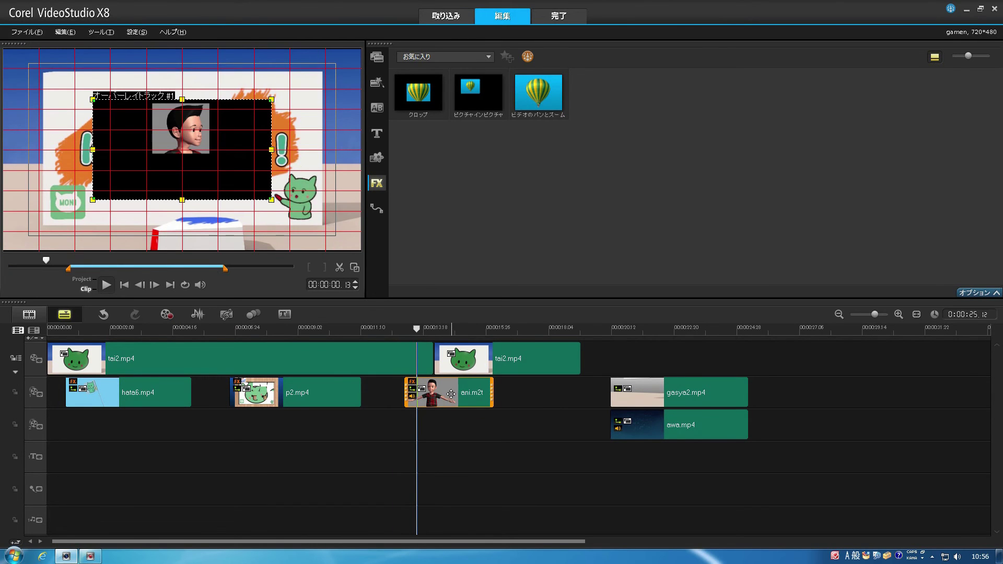
left_click(963, 290)
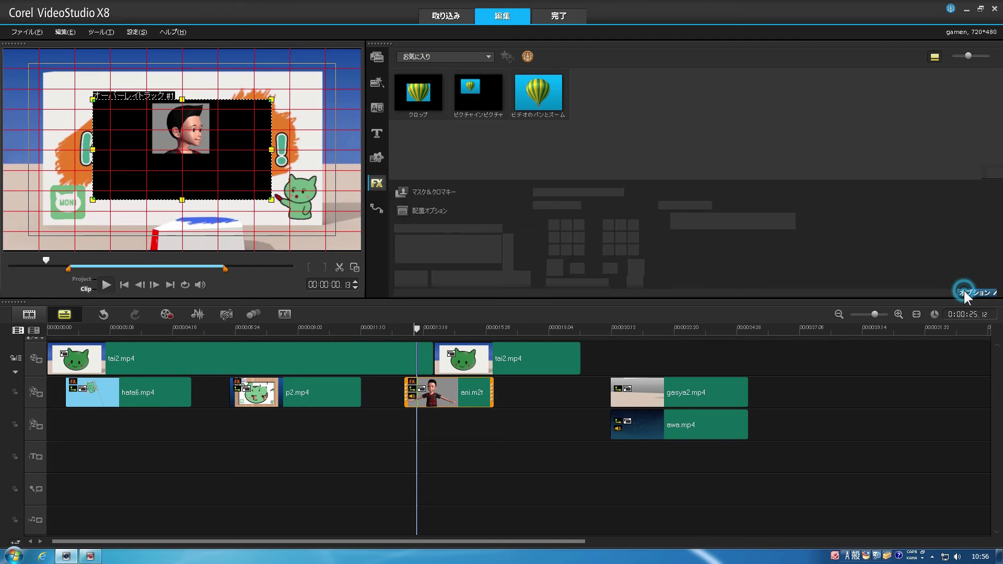
left_click(416, 209)
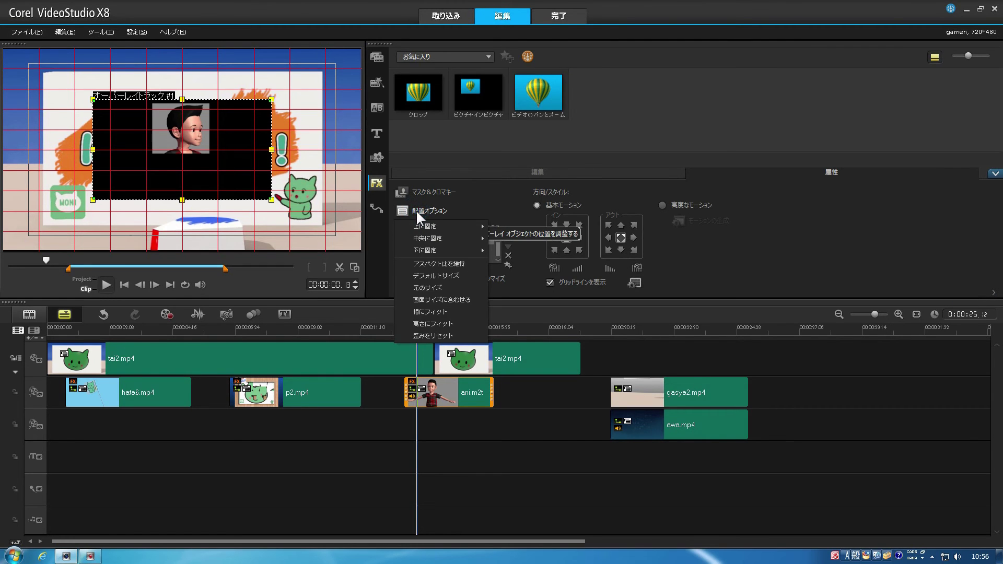
left_click(434, 301)
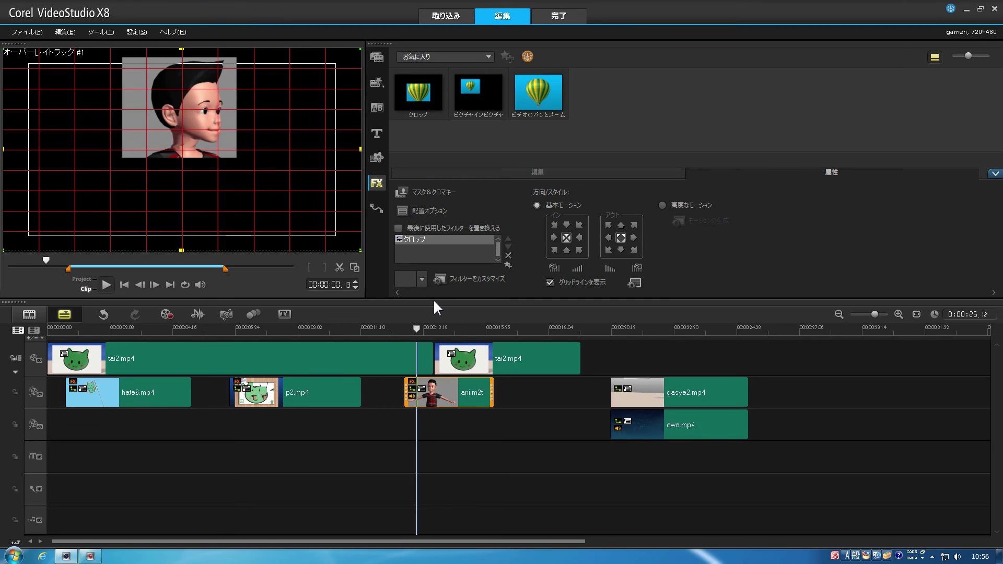
Apply the overlay option with the video mask (ビデオマスク) type to ani.m2t and review the composite along the timeline.
left_click(419, 193)
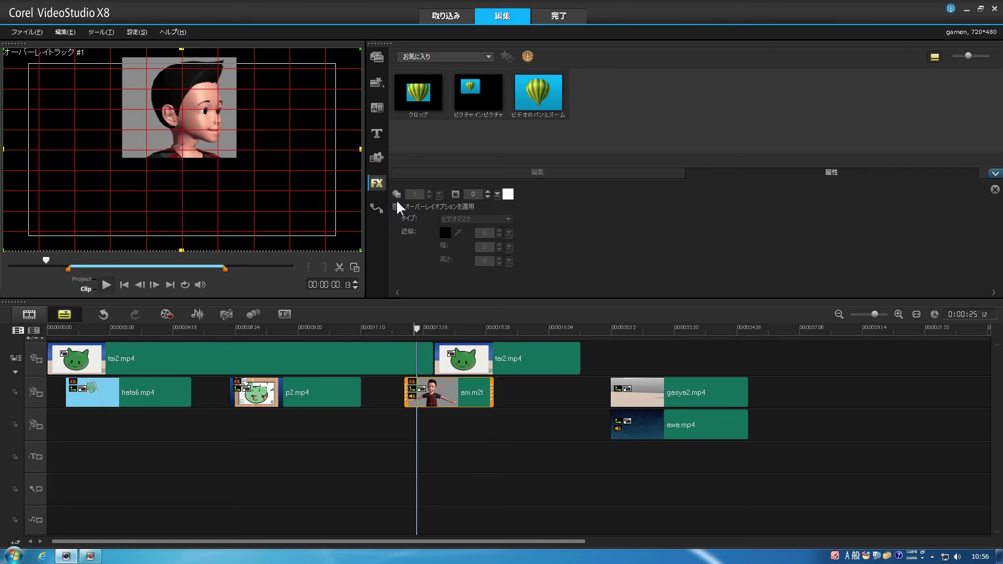
left_click(395, 206)
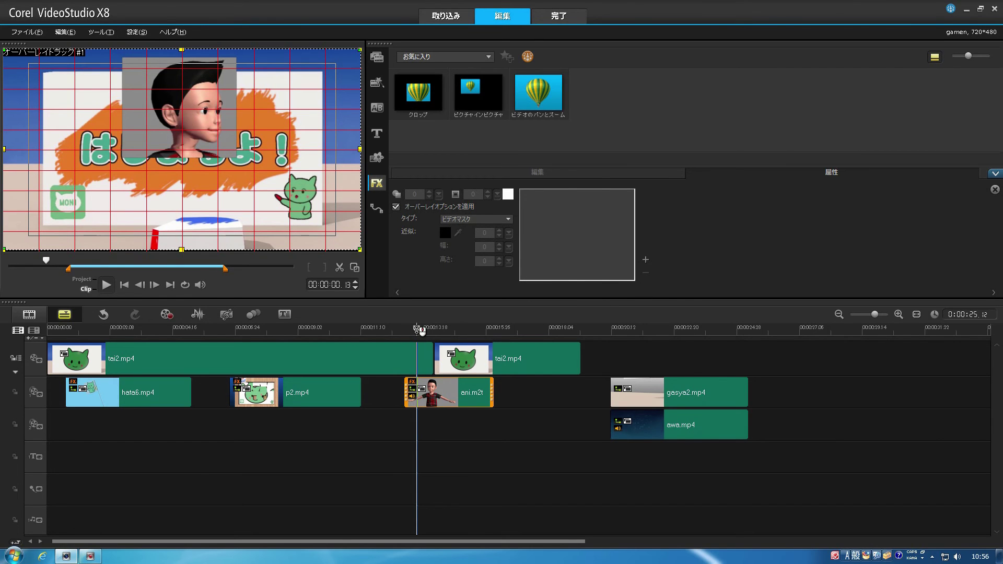
left_click_drag(422, 330, 452, 330)
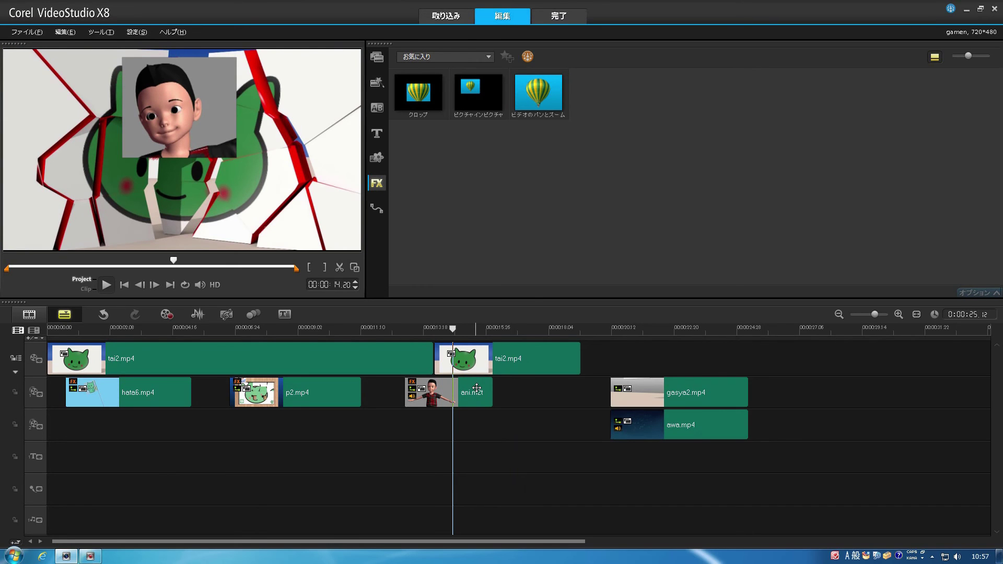
Reposition the ani.m2t overlay down and to the right within the picture.
left_click(477, 389)
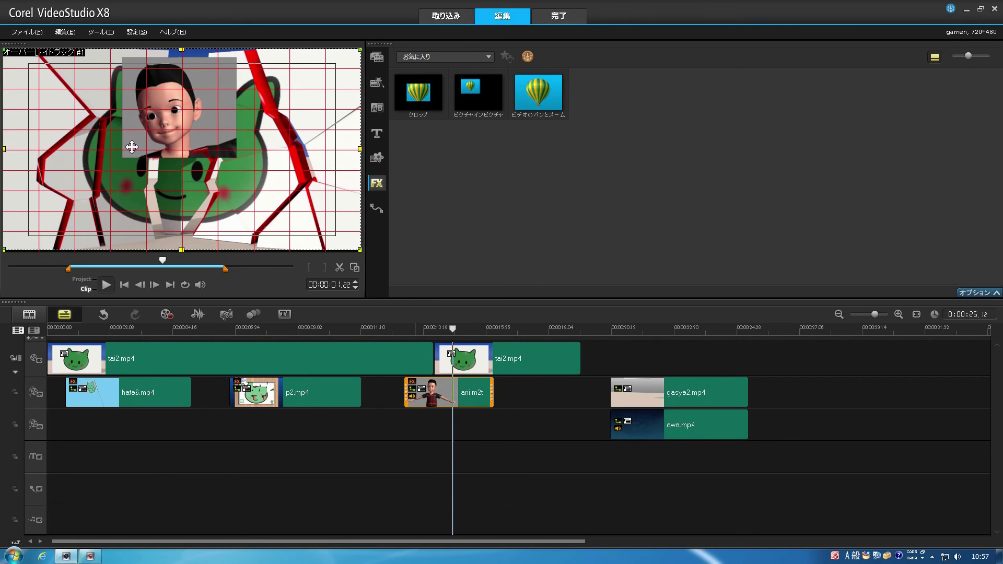
left_click_drag(88, 130, 158, 176)
left_click_drag(240, 218, 276, 170)
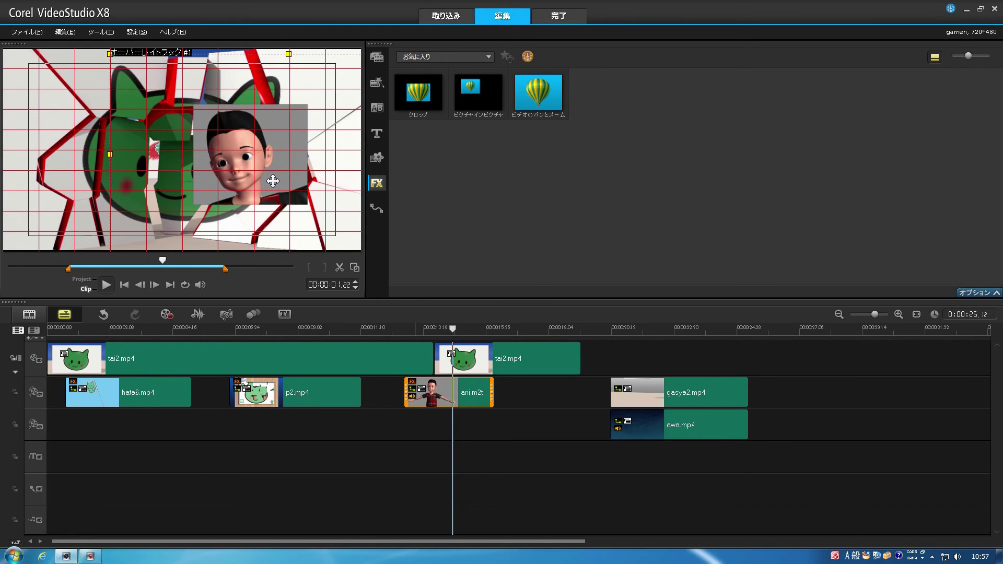
left_click_drag(193, 163, 207, 163)
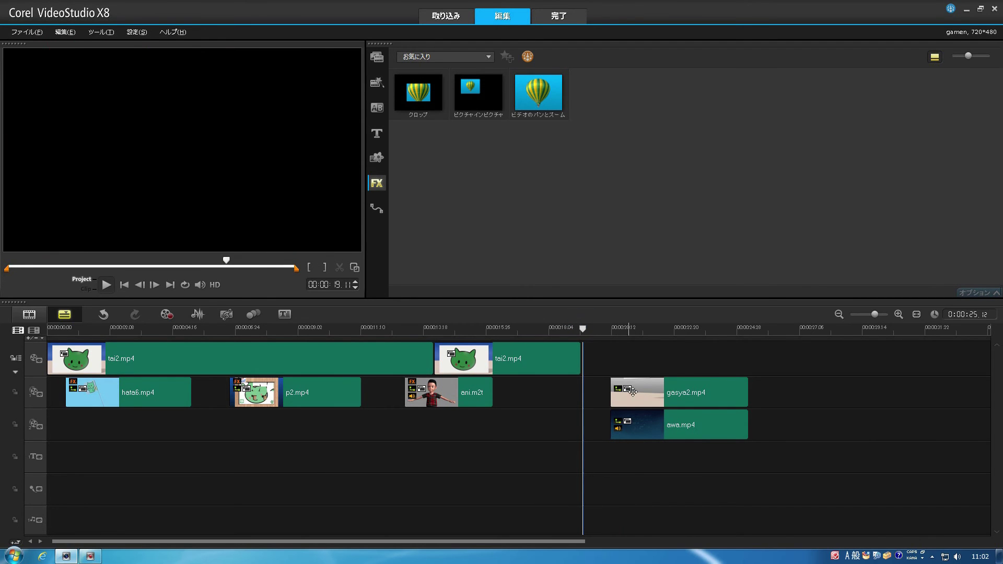
Move awa.mp4 on the second overlay track to start after gasya2.mp4, and apply the crop (クロップ) filter to both clips.
left_click_drag(672, 432, 812, 431)
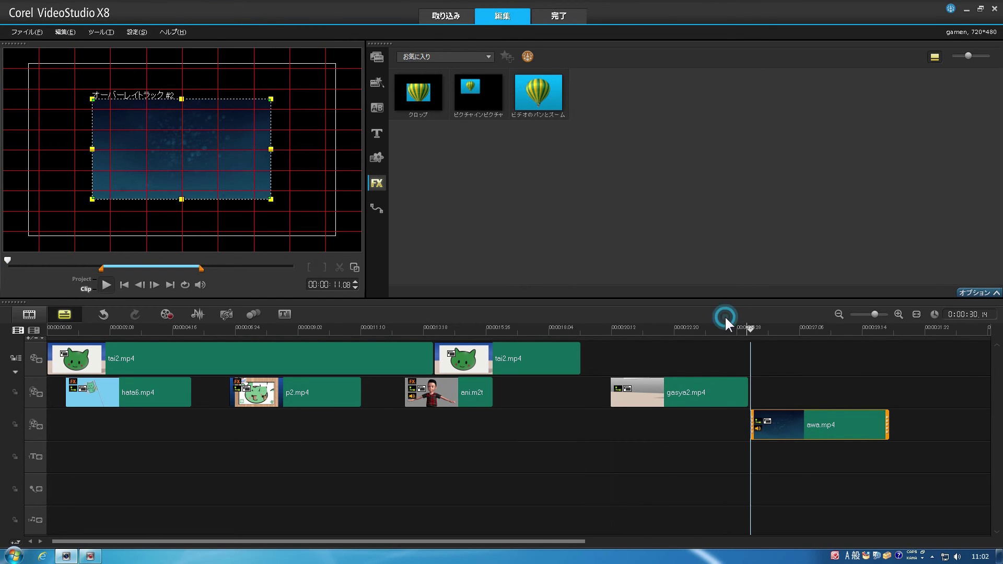
mouse_move(710, 318)
left_mouse_down()
mouse_move(801, 327)
mouse_move(721, 328)
left_mouse_up()
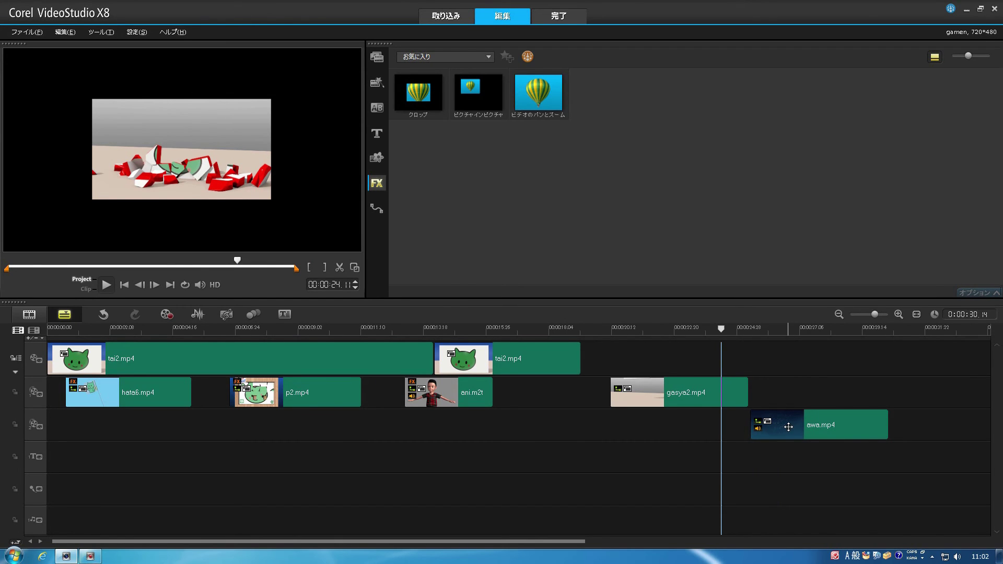
left_click(650, 396)
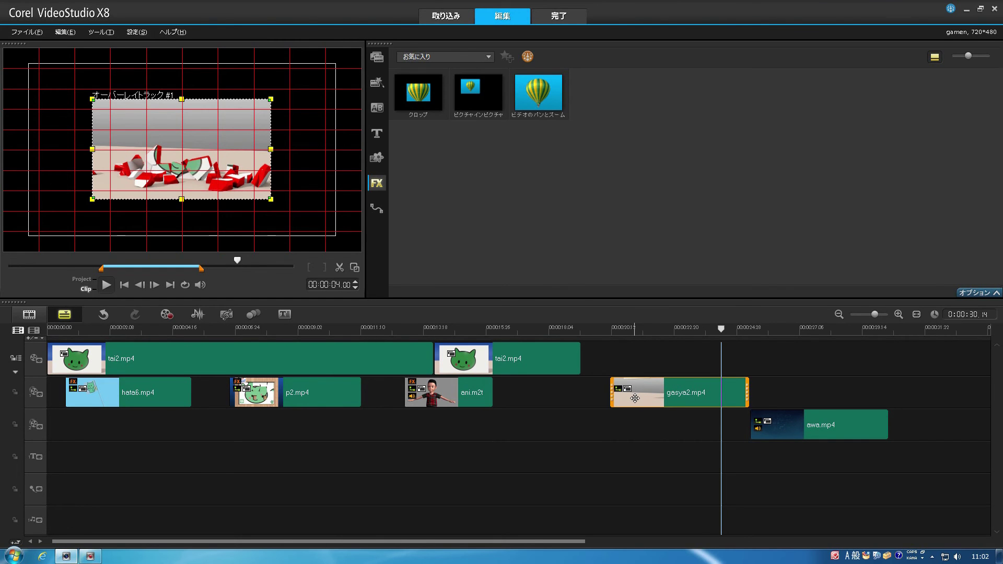
left_click_drag(421, 99, 671, 397)
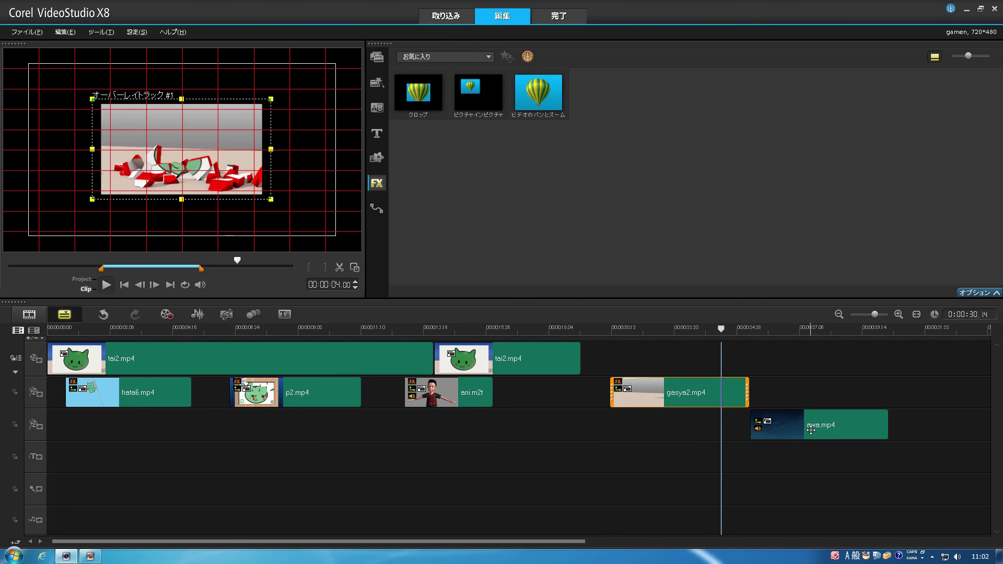
left_click_drag(426, 100, 787, 428)
Customize the crop filter of gasya2.mp4 and set the first keyframe's height to 100 %.
left_click(690, 392)
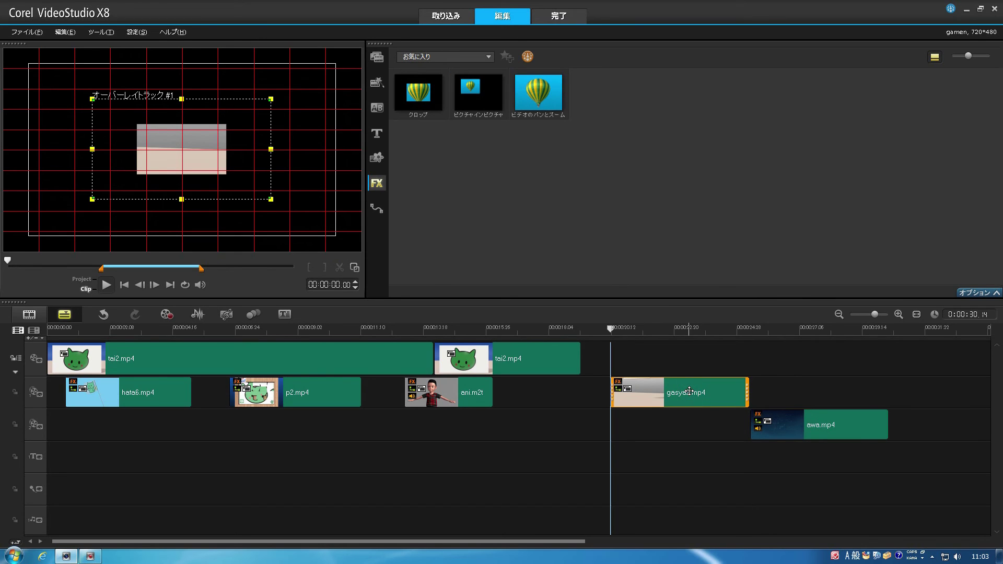
left_click(963, 293)
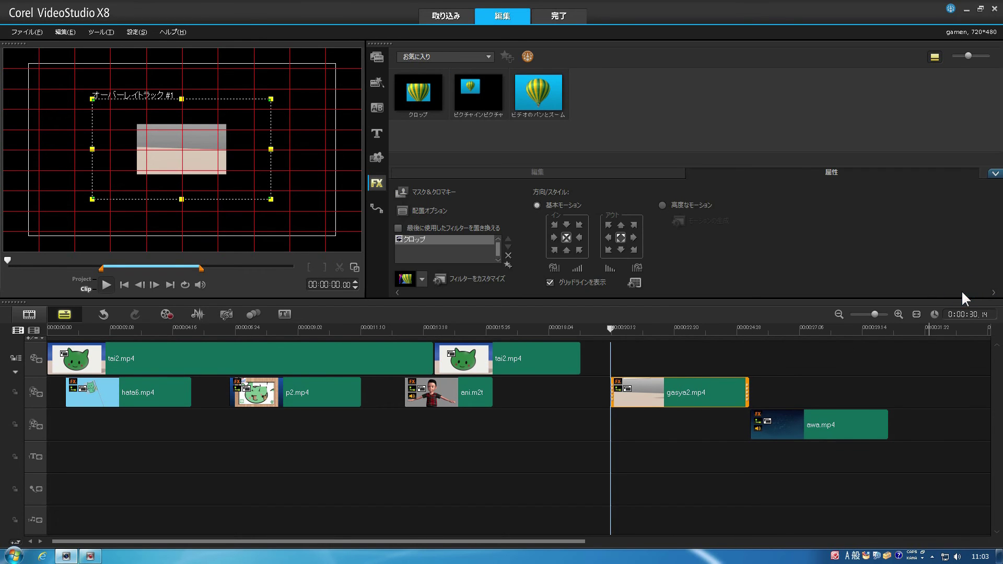
left_click(481, 279)
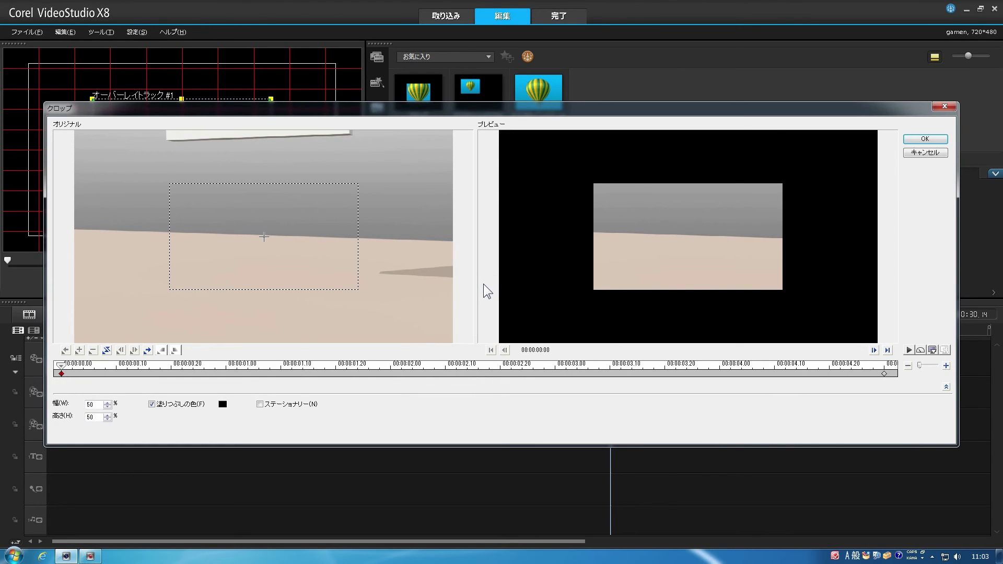
left_click(101, 420)
type("100")
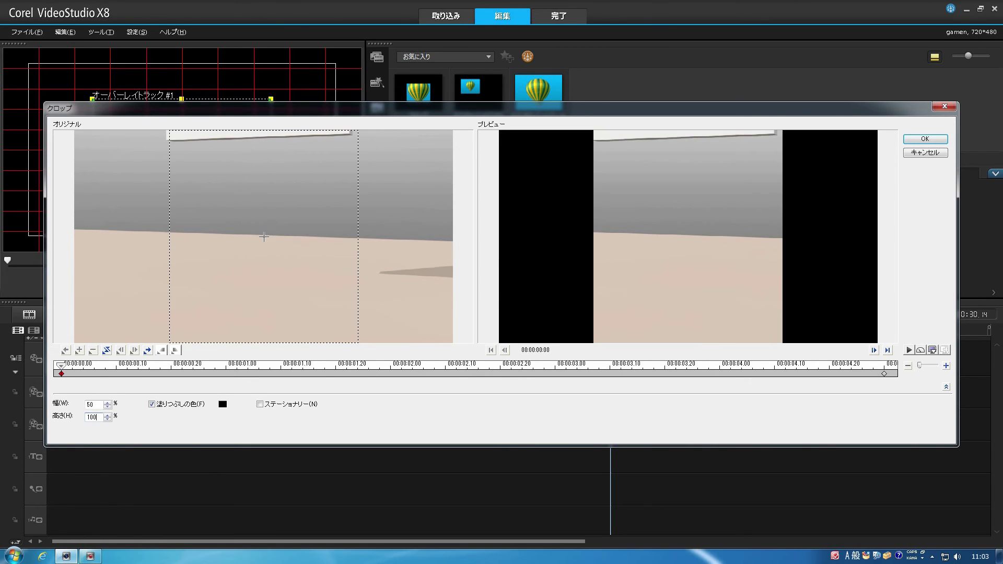
Copy the first keyframe's crop settings to the last keyframe of gasya2.mp4 and accept the filter settings.
right_click(62, 375)
left_click(74, 380)
left_click(884, 374)
right_click(886, 375)
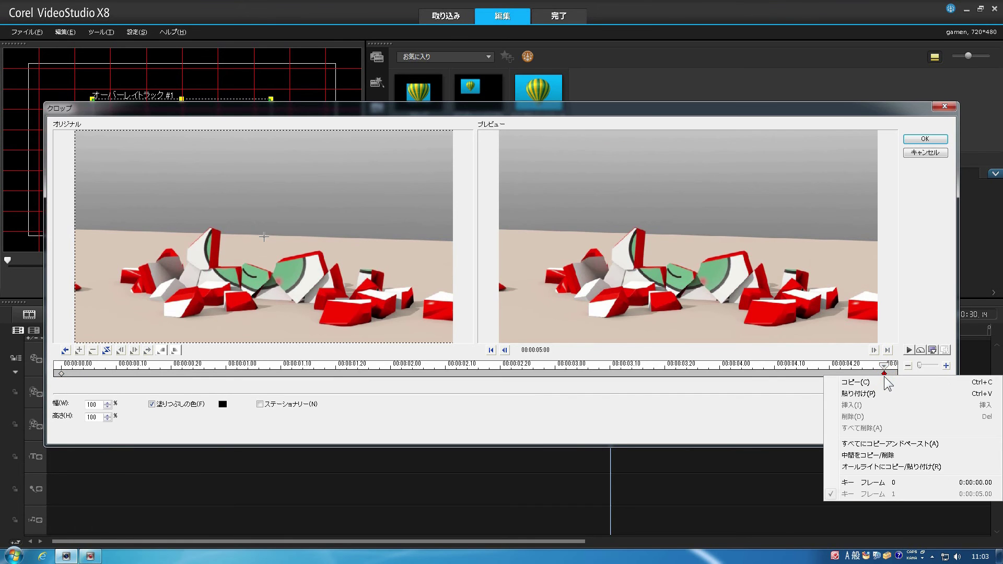
left_click(887, 394)
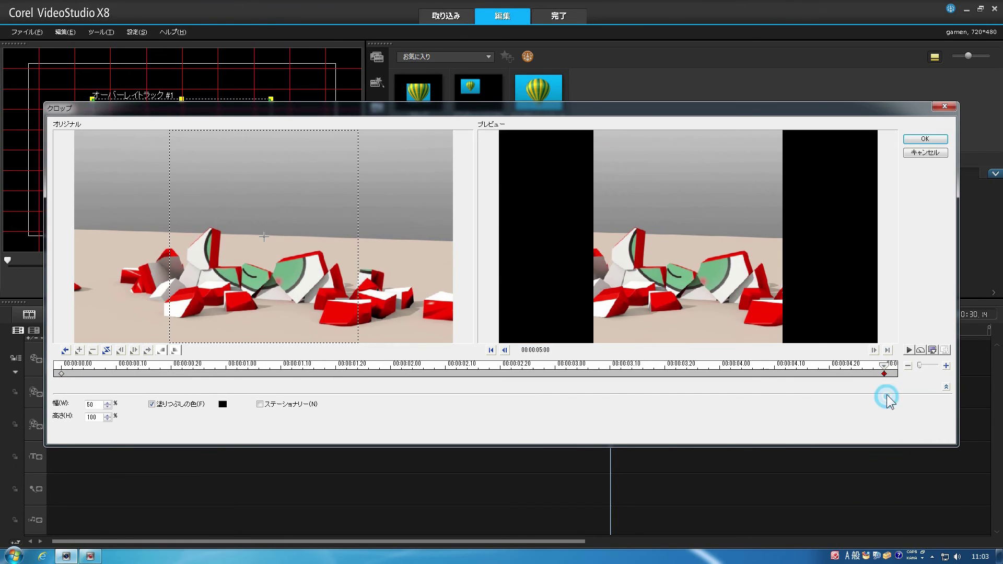
left_click(920, 139)
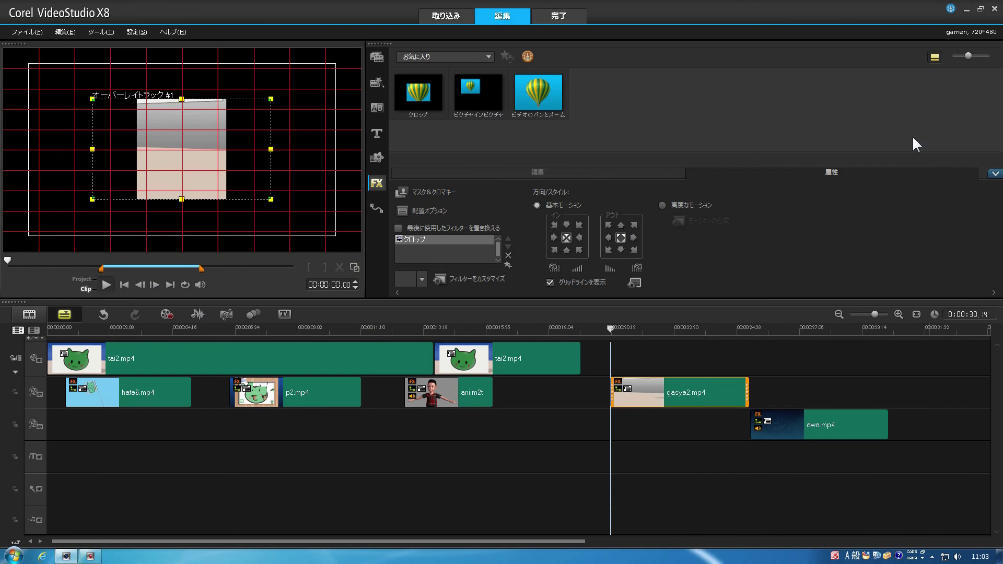
Fit gasya2.mp4 to the screen size and move it left so the cropped image fills the left half of the picture.
left_click(431, 212)
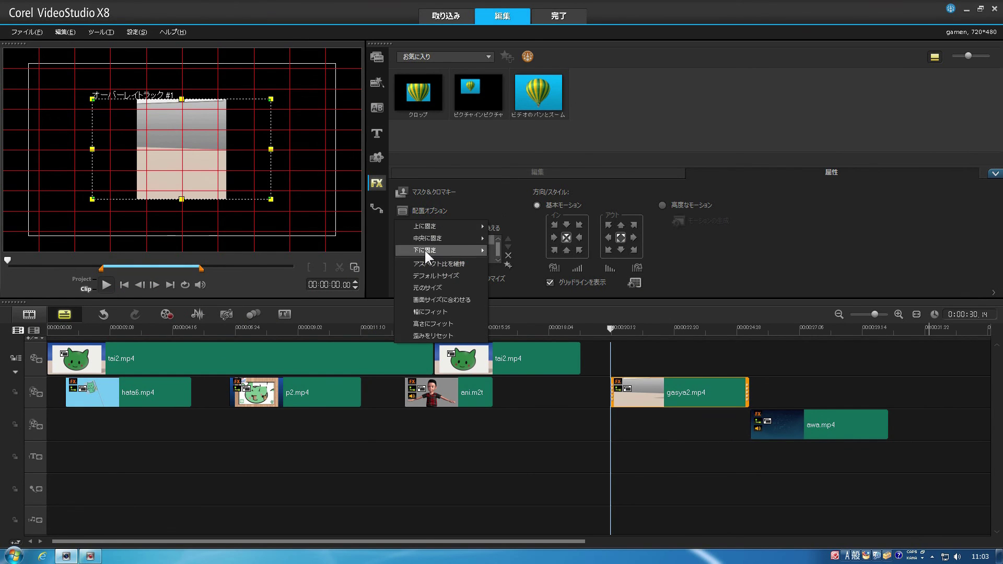
left_click(443, 300)
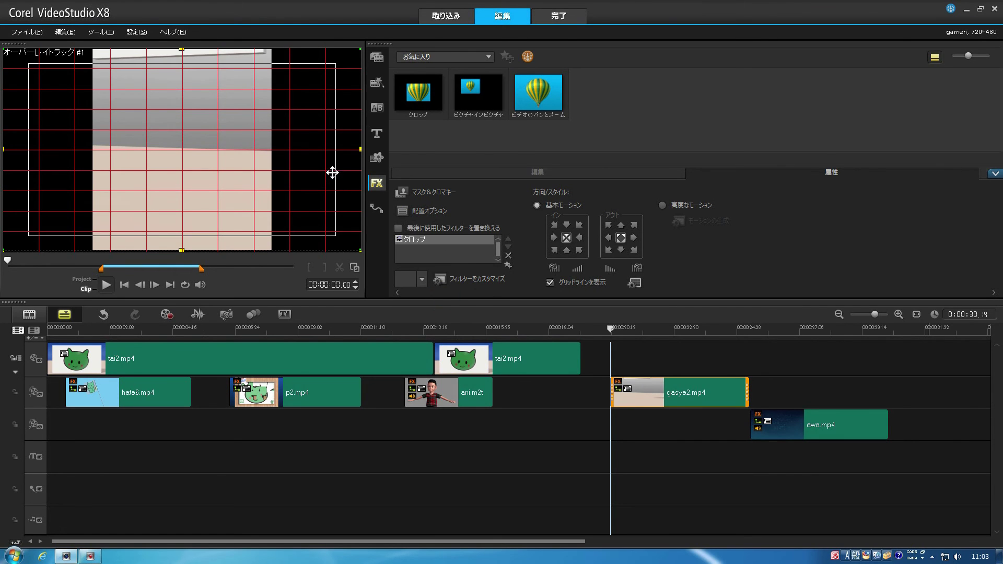
left_click_drag(331, 172, 209, 173)
left_click(211, 173)
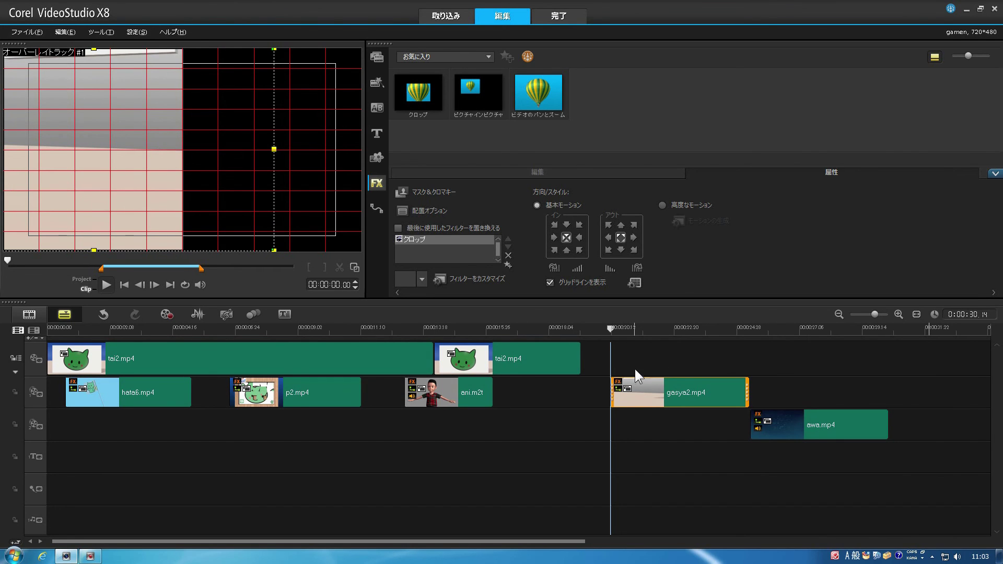
Move awa.mp4 back directly beneath gasya2.mp4 on the timeline and set its first crop keyframe's height to 100 %.
left_click_drag(763, 414, 678, 432)
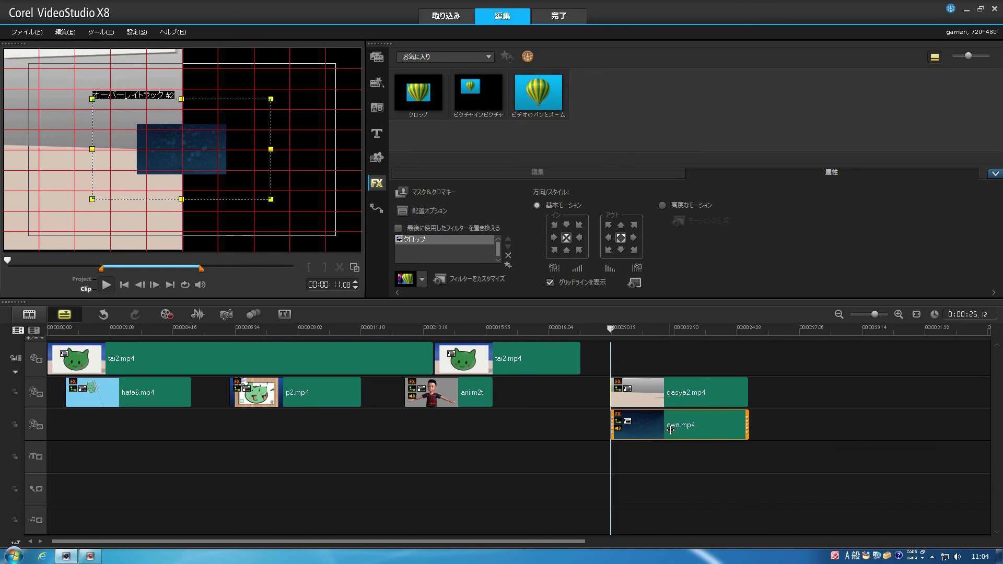
left_click(472, 278)
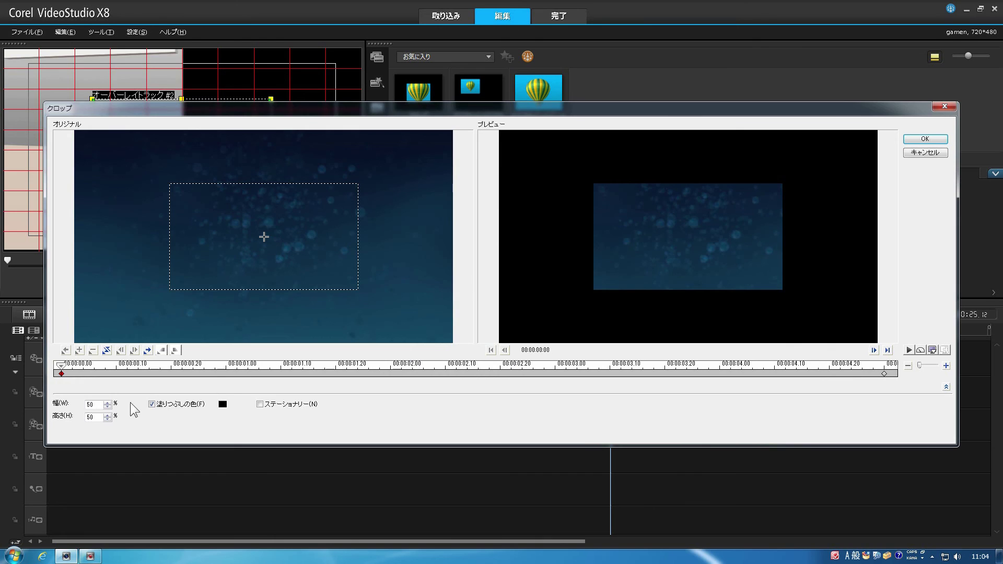
left_click_drag(96, 419, 71, 416)
type("100")
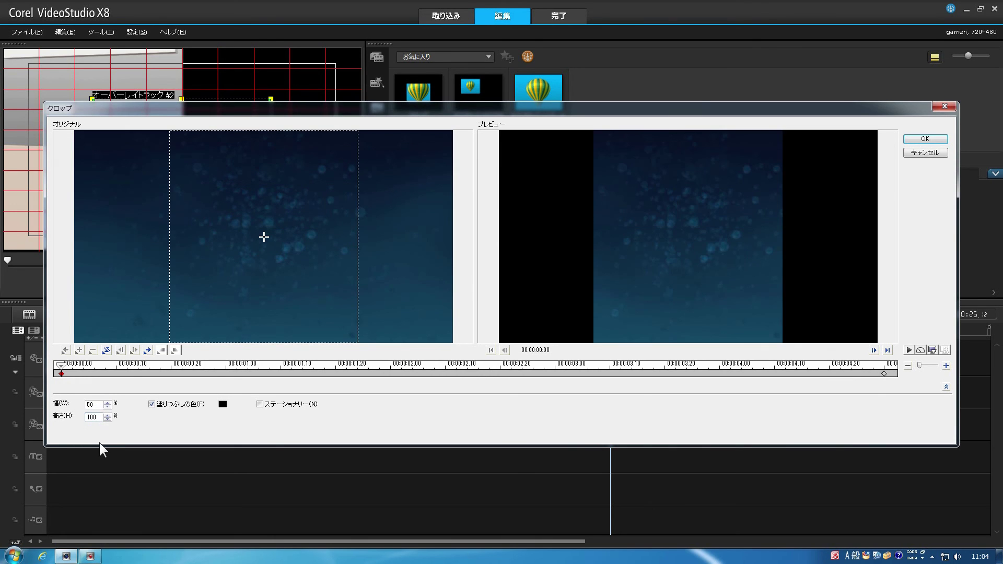
Copy the first keyframe's crop settings to the last keyframe of awa.mp4 and accept the filter settings.
right_click(64, 373)
left_click(73, 380)
left_click(885, 374)
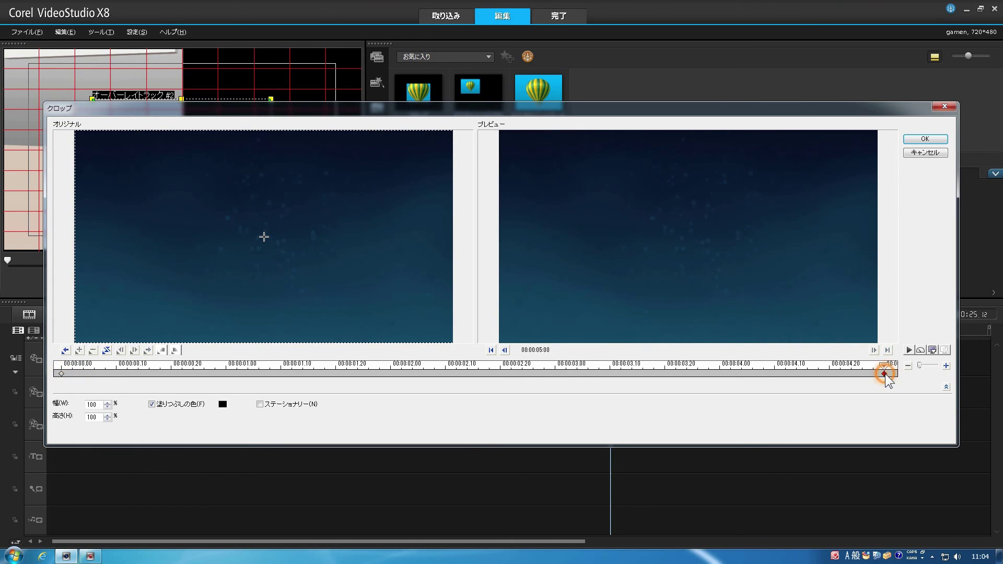
right_click(887, 381)
left_click(885, 392)
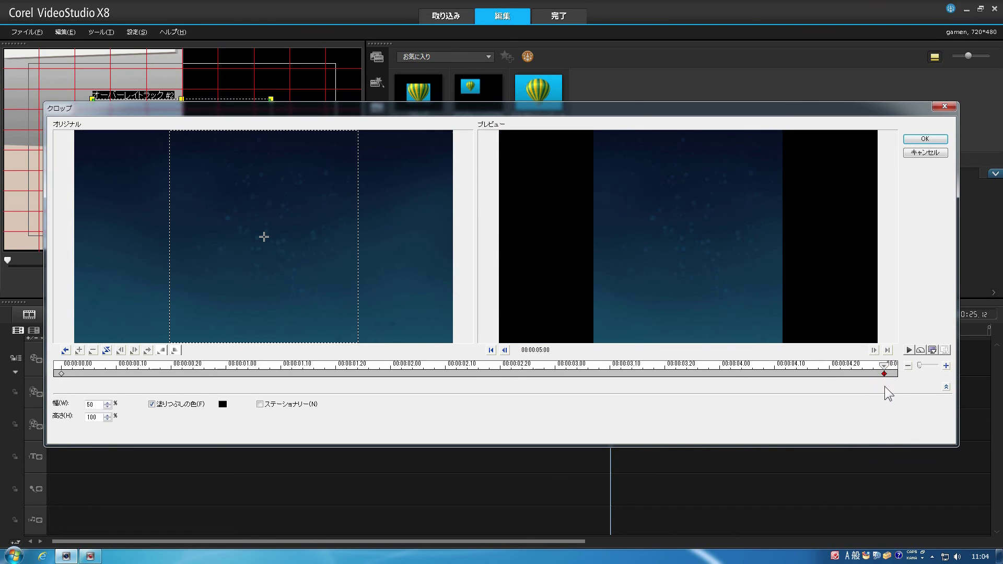
left_click(918, 139)
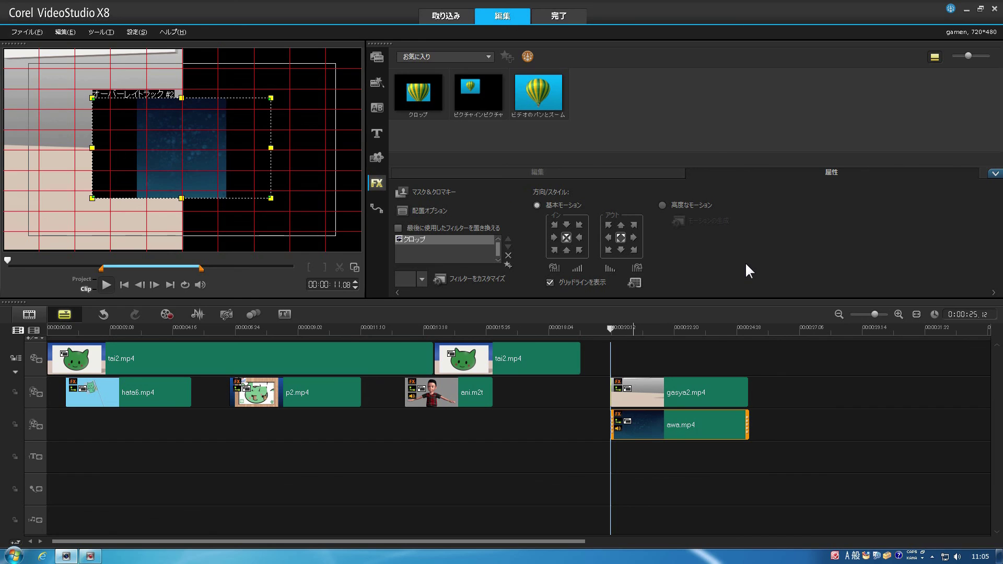
Fit awa.mp4 to the screen size and apply a black chroma key overlay with the similarity set to 0.
left_click(427, 209)
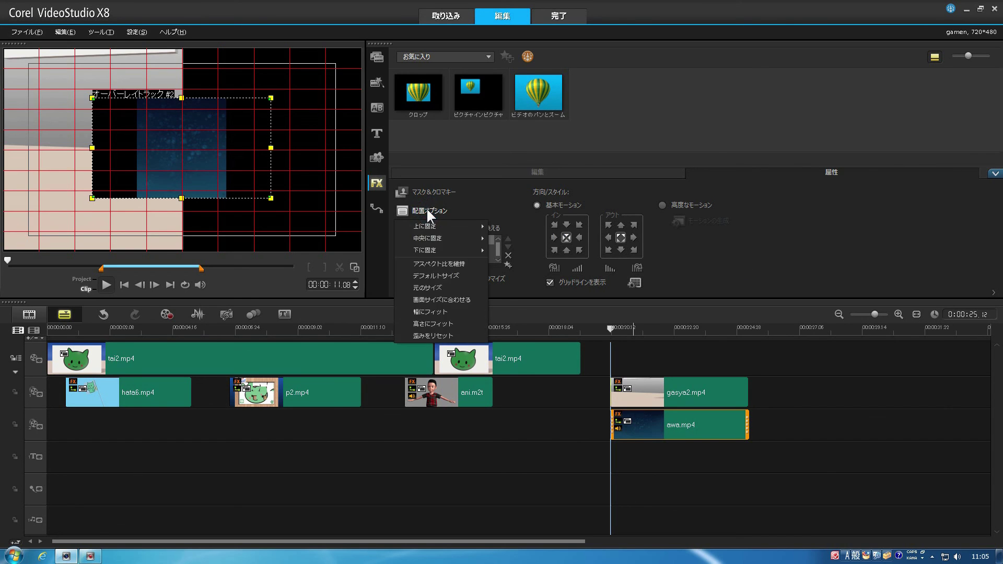
left_click(433, 300)
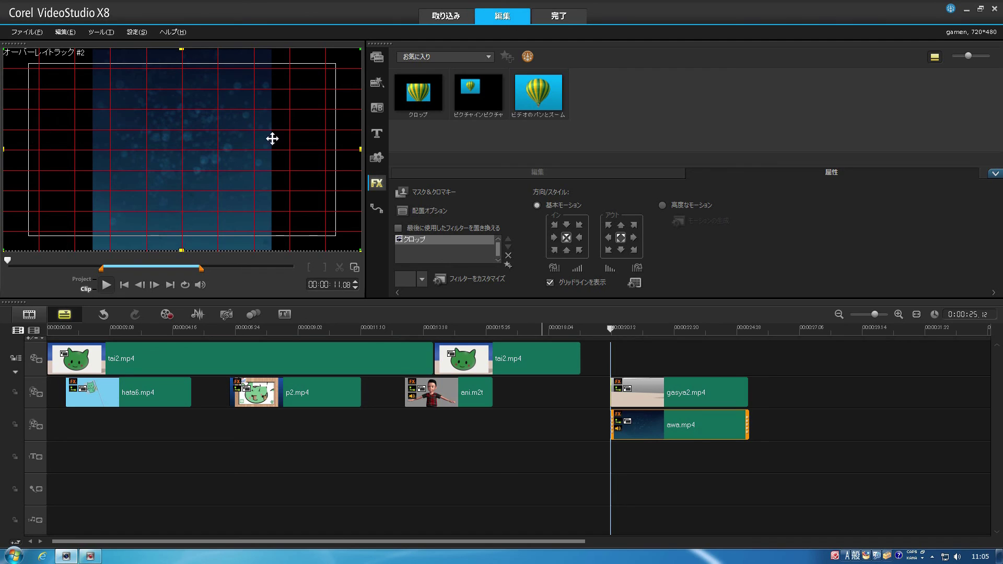
left_click(422, 194)
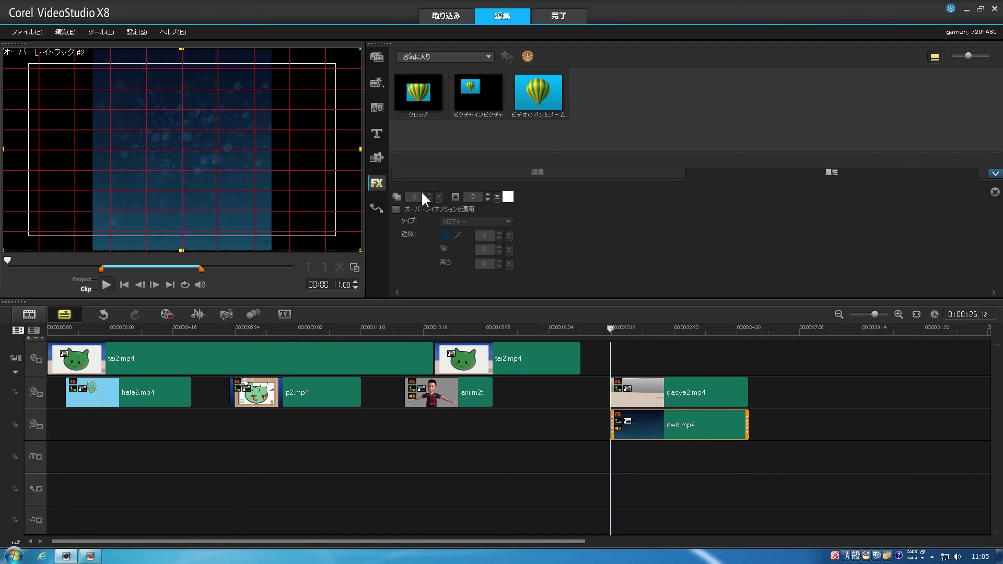
left_click(394, 206)
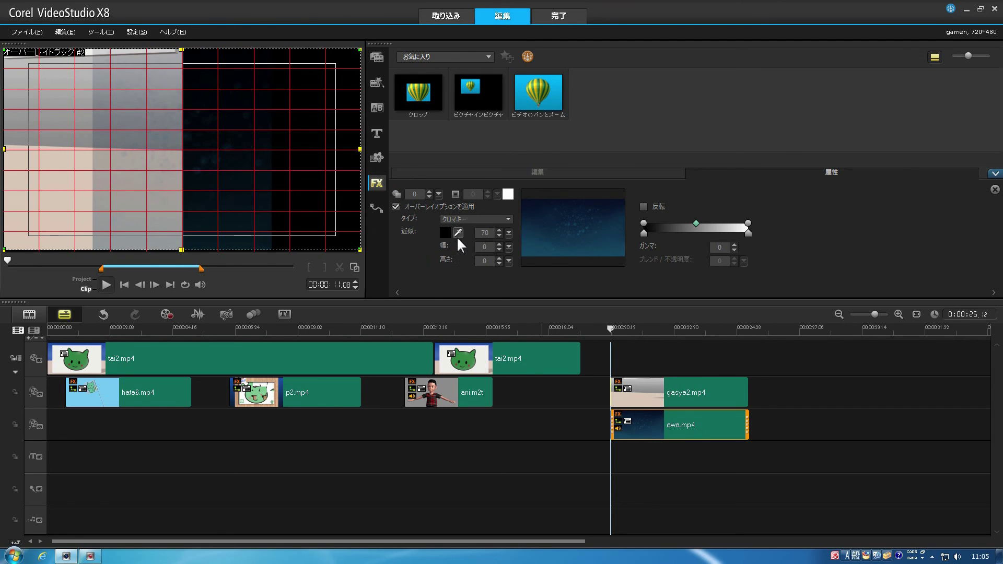
left_click_drag(507, 232, 467, 245)
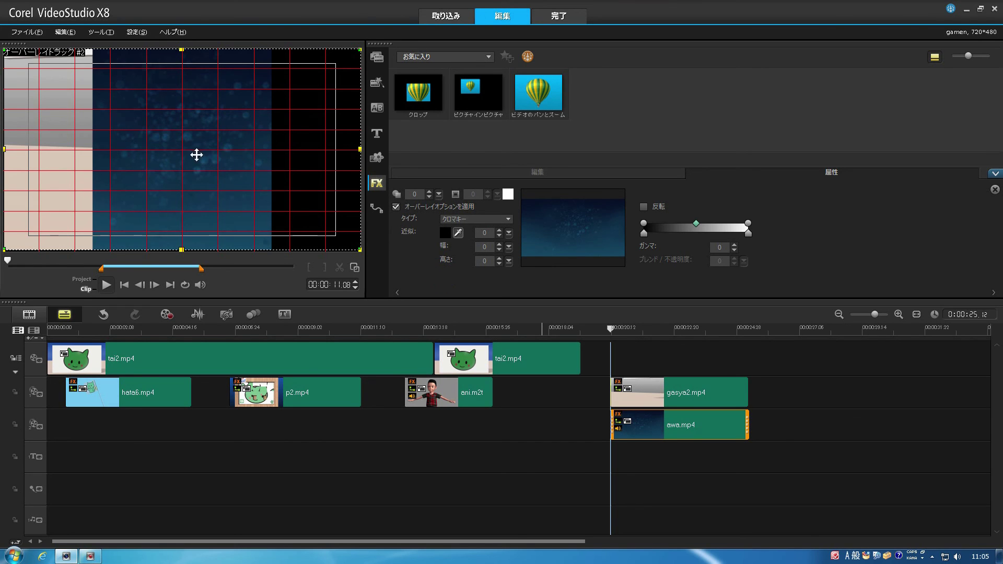
Move awa.mp4 right so its cropped image fills the right half of the picture beside gasya2.mp4.
left_click_drag(186, 155, 277, 156)
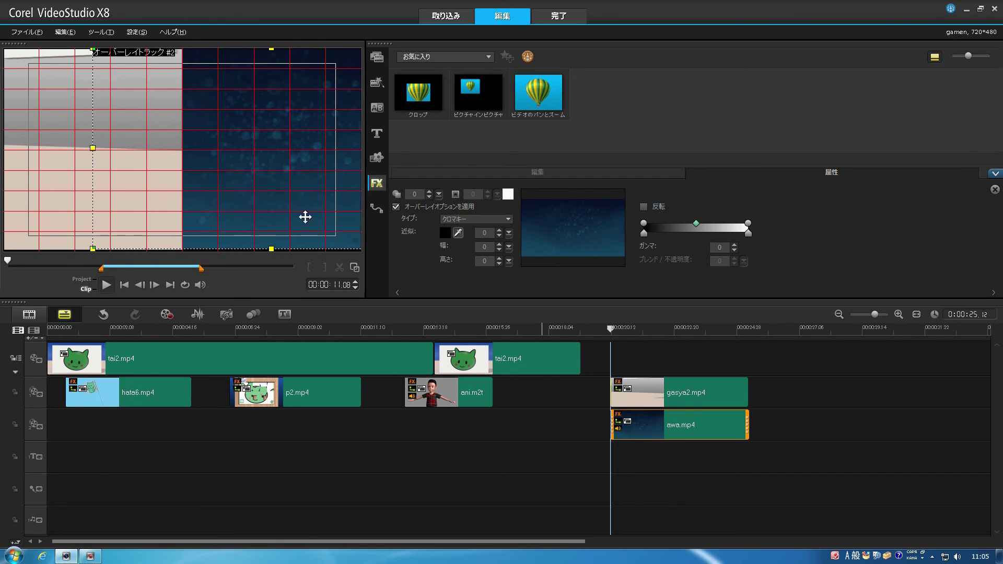
left_click(556, 396)
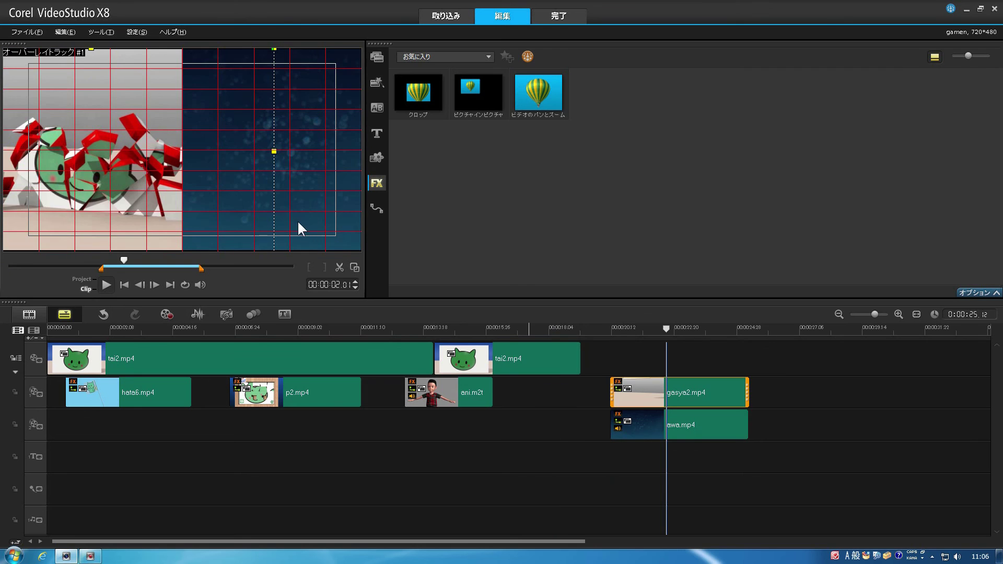
Scrub through the gasya2.mp4 and awa.mp4 section of the timeline to preview the split screen.
left_click(614, 329)
left_click_drag(614, 330, 666, 374)
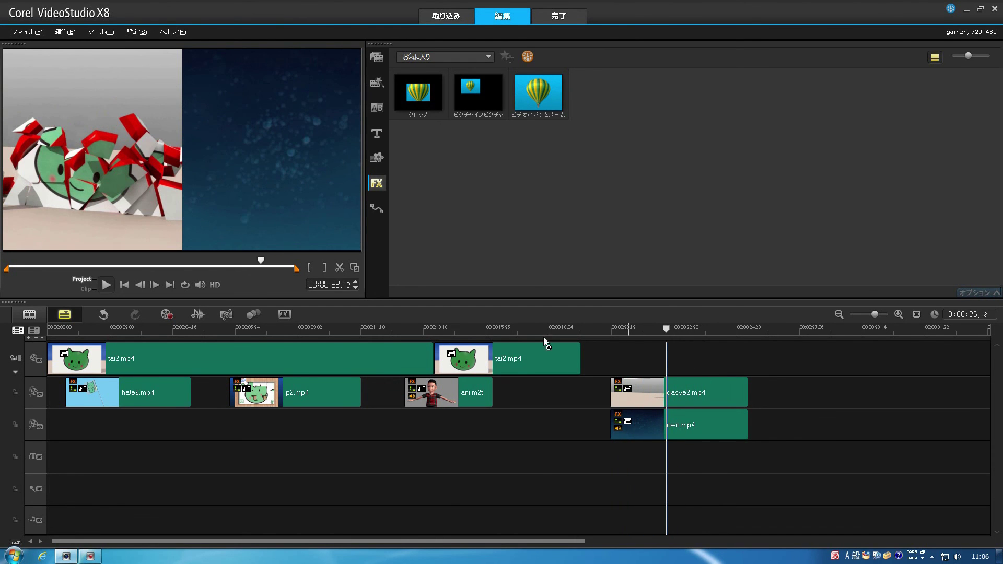
mouse_move(671, 328)
left_mouse_down()
mouse_move(701, 330)
mouse_move(643, 333)
mouse_move(701, 333)
mouse_move(609, 333)
mouse_move(664, 332)
left_mouse_up()
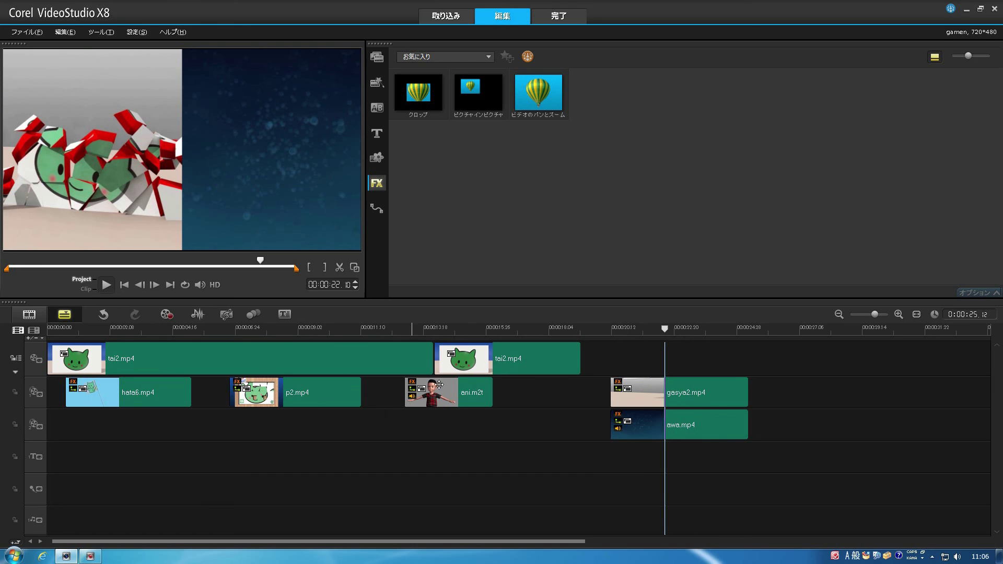
left_click_drag(664, 331, 740, 320)
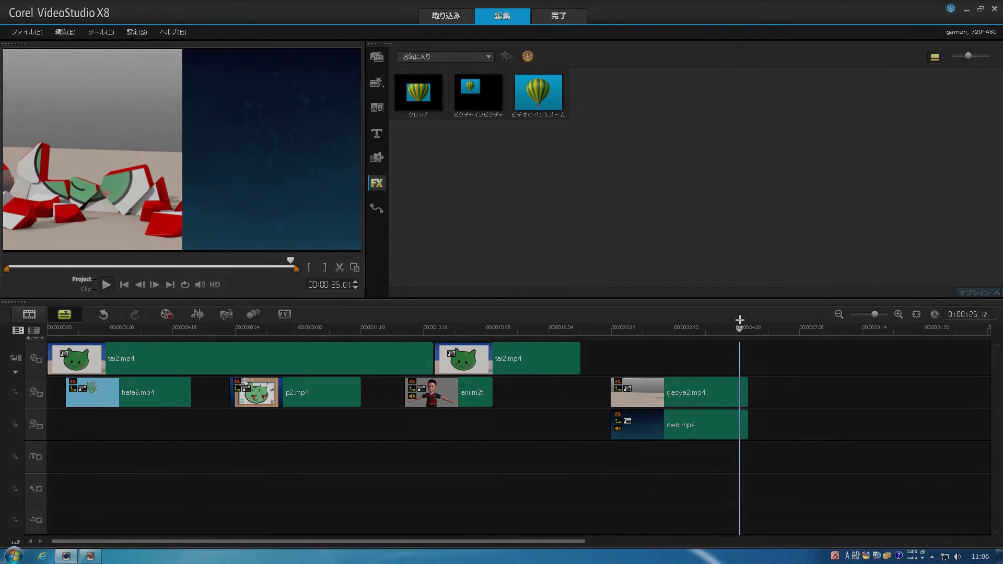